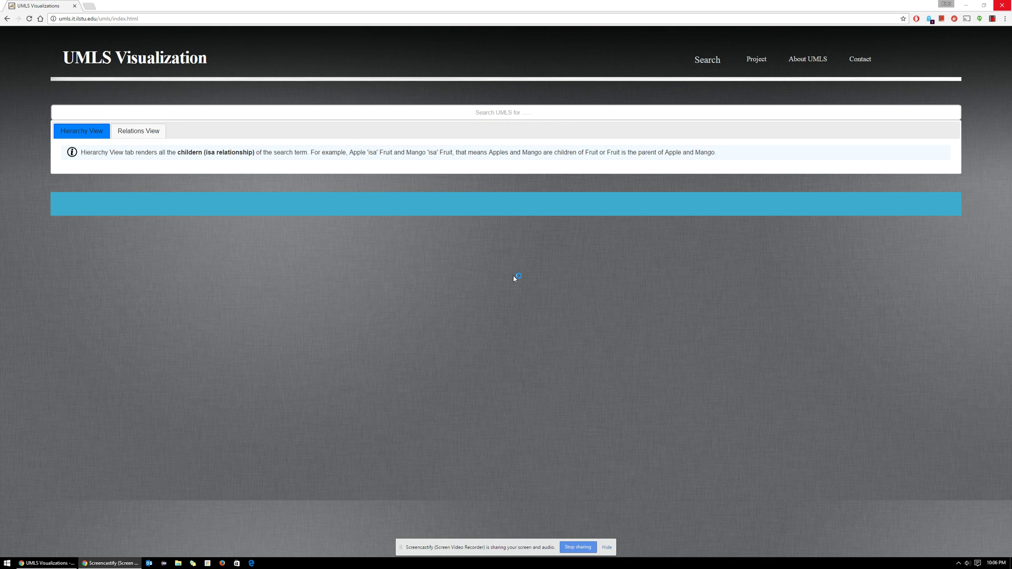
Search UMLS for 'malaria' and pick the Malaria suggestion from the autocomplete list.
{"action": "left_click", "coordinate": [512, 114]}
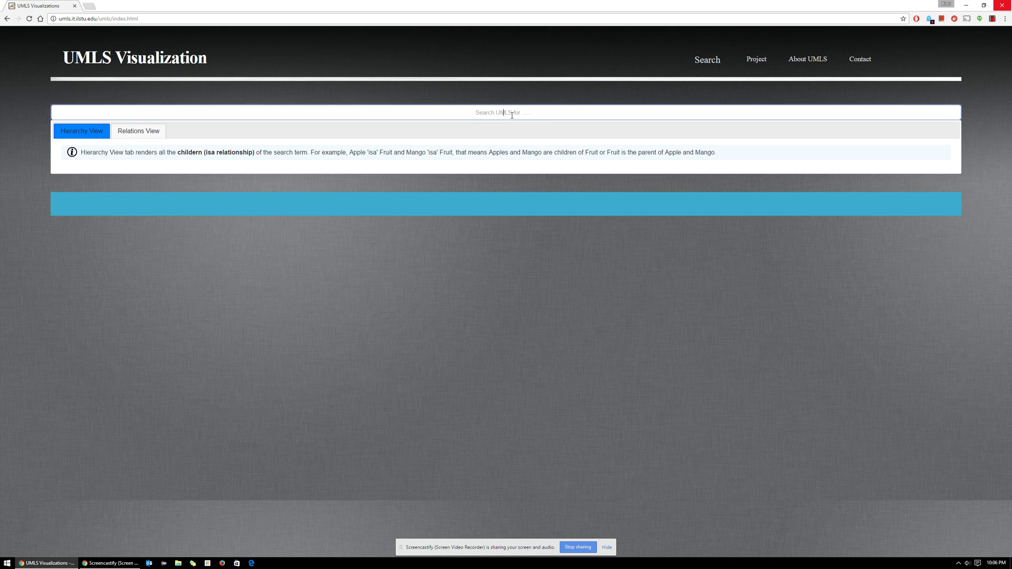
{"action": "type", "text": "mala"}
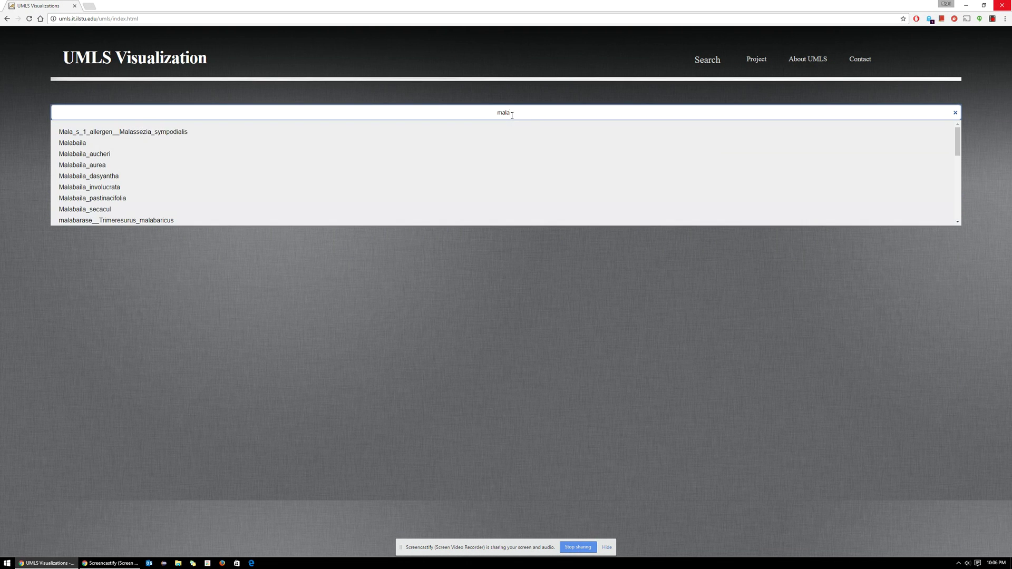
{"action": "type", "text": "r"}
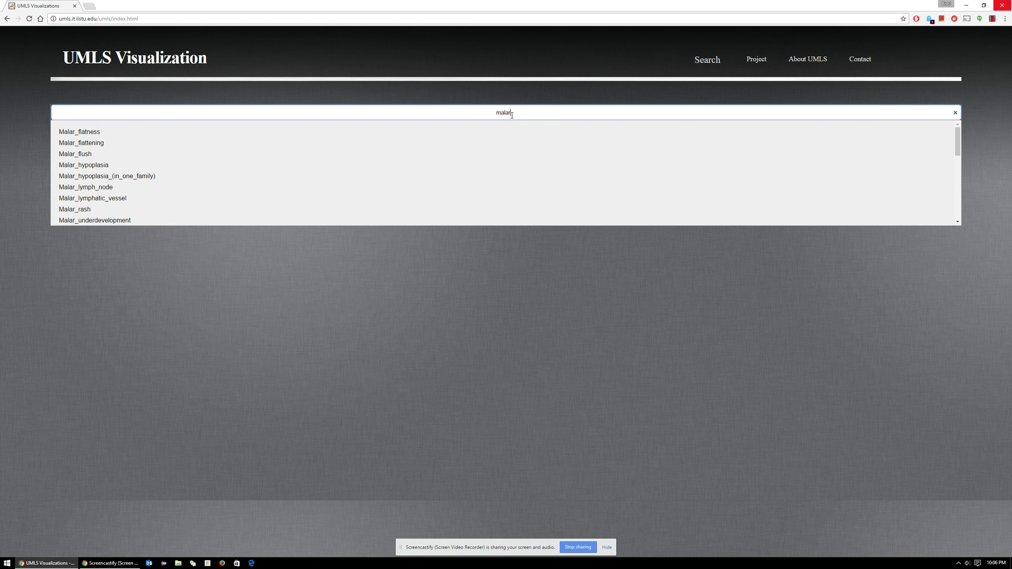
{"action": "type", "text": "i"}
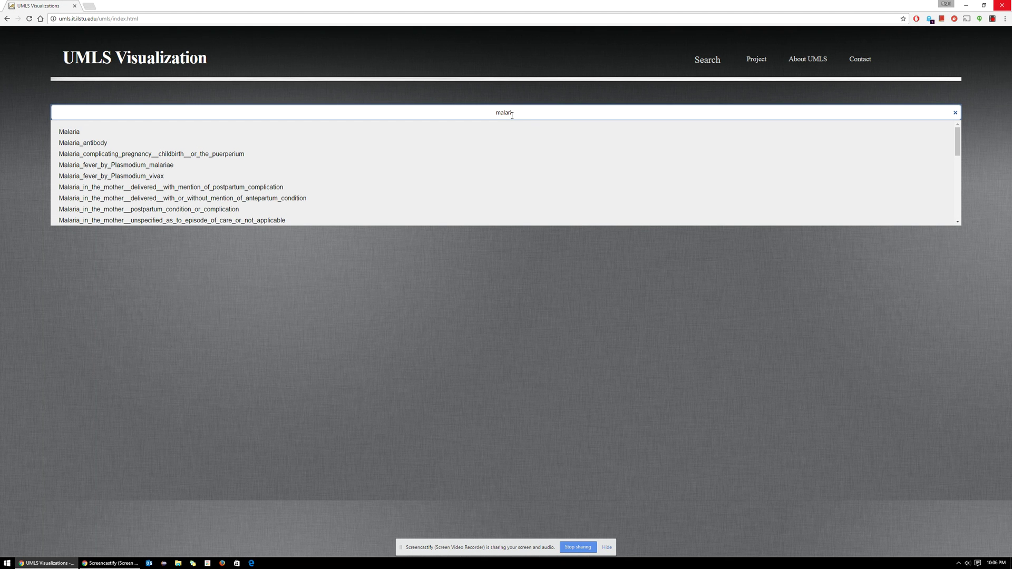
{"action": "type", "text": "a"}
{"action": "scroll", "coordinate": [460, 169], "scroll_direction": "down", "scroll_amount": 10}
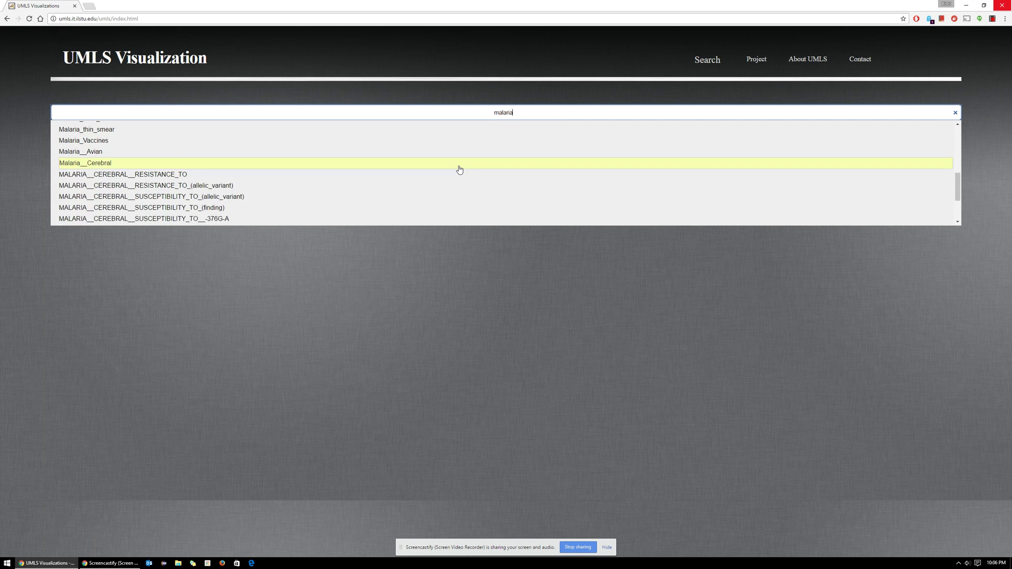
{"action": "scroll", "coordinate": [459, 170], "scroll_direction": "up", "scroll_amount": 10}
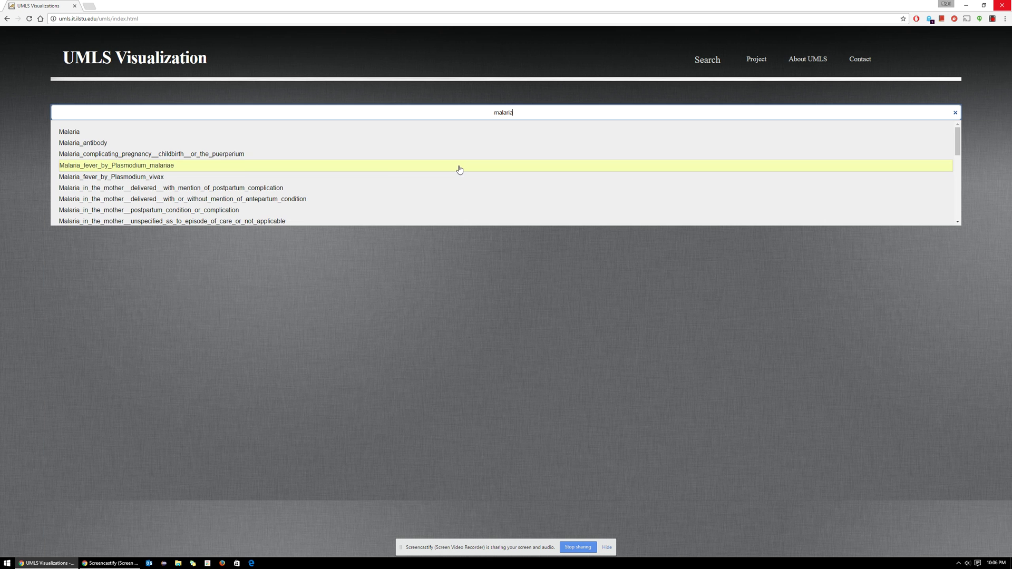
{"action": "left_click", "coordinate": [65, 132]}
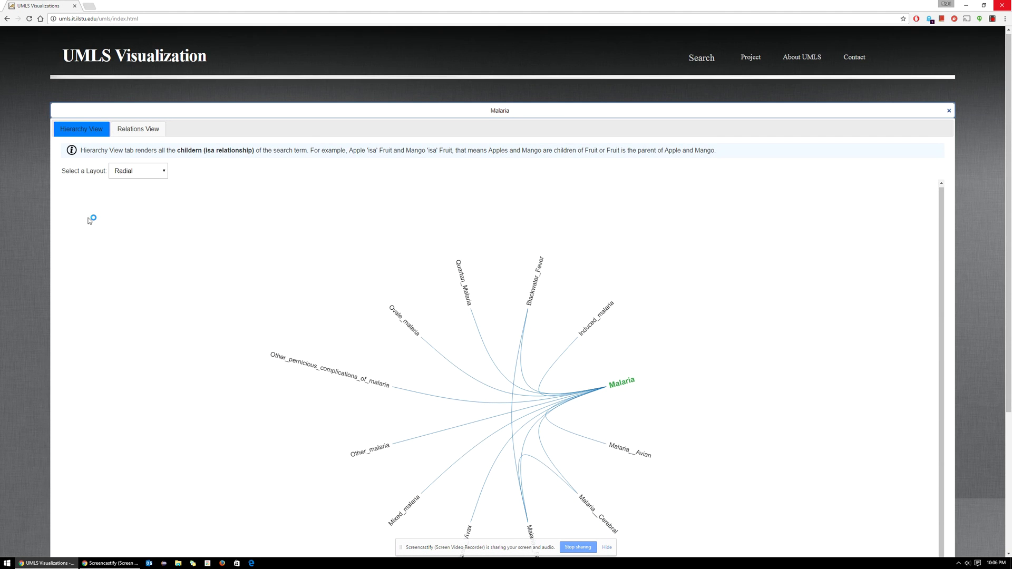
Show the Malaria node's Details, listing each child's is-a link and Disease or Syndrome type.
{"action": "scroll", "coordinate": [90, 220], "scroll_direction": "down", "scroll_amount": 1}
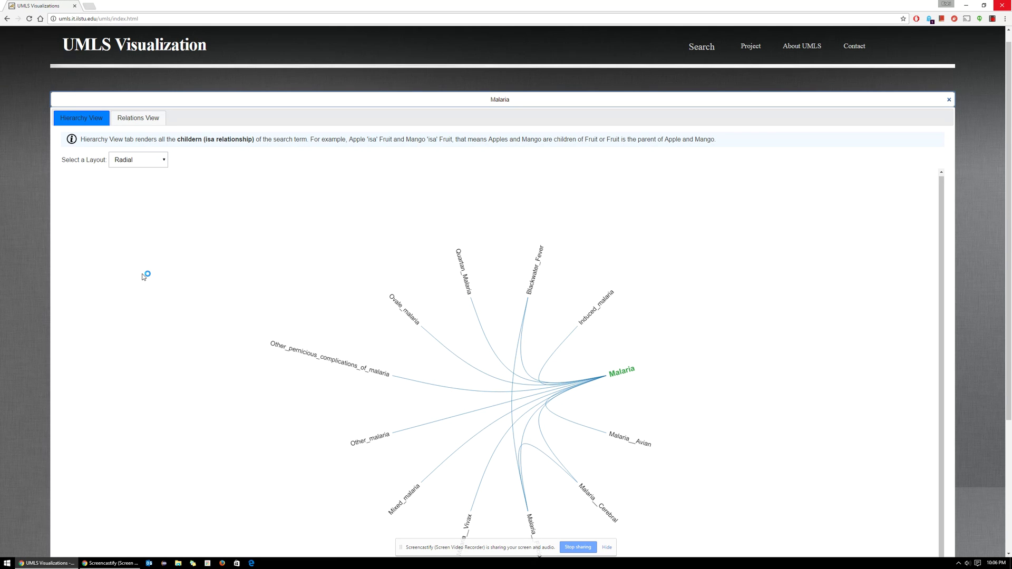
{"action": "scroll", "coordinate": [144, 274], "scroll_direction": "down", "scroll_amount": 1}
{"action": "scroll", "coordinate": [144, 274], "scroll_direction": "down", "scroll_amount": 3}
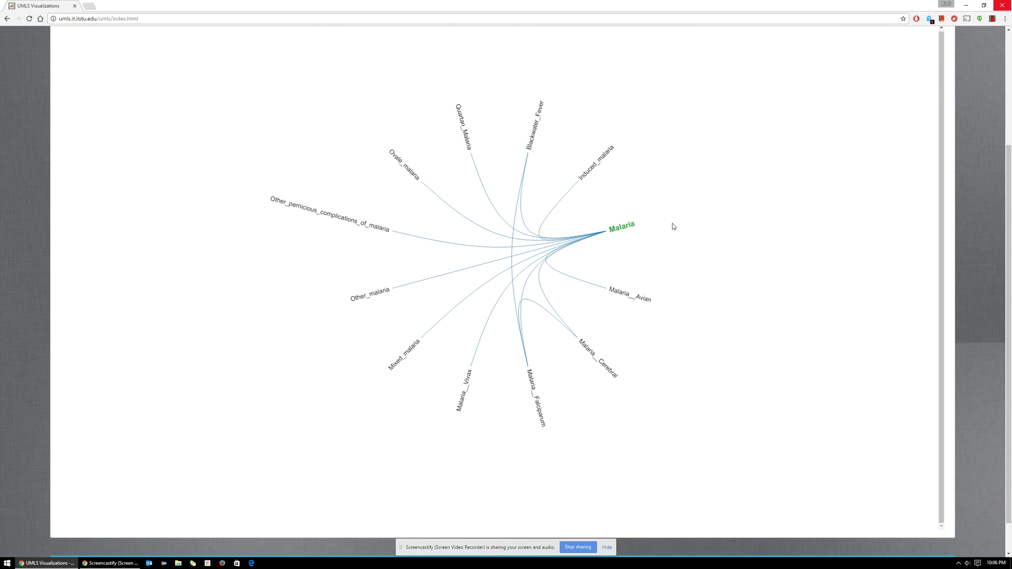
{"action": "left_click", "coordinate": [623, 228]}
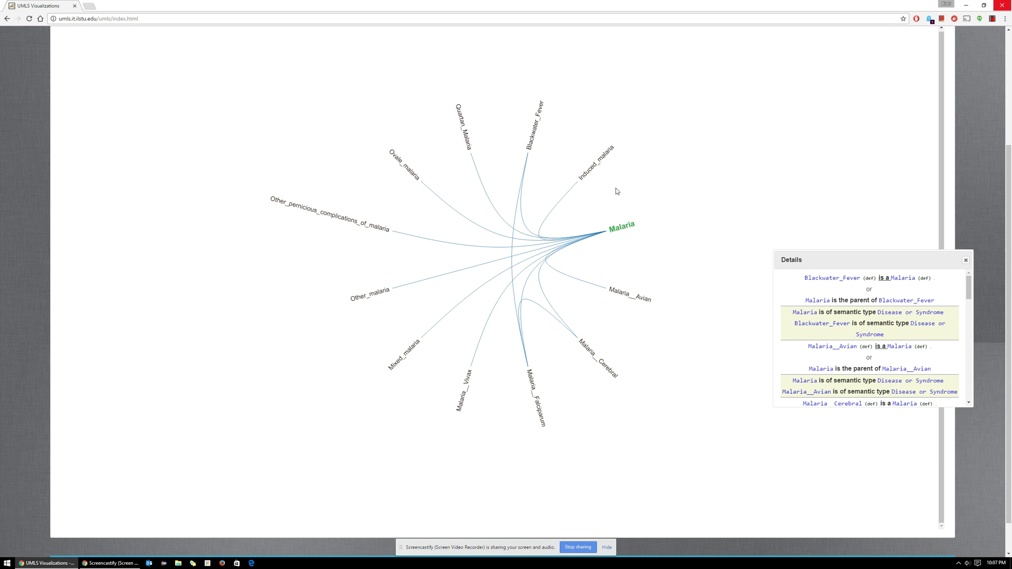
{"action": "left_click", "coordinate": [599, 163]}
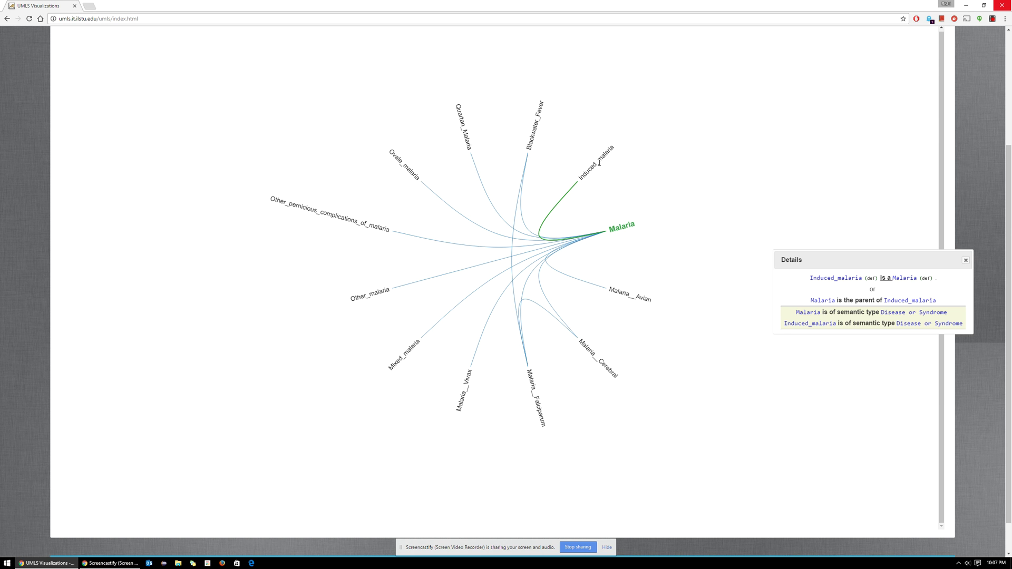
{"action": "left_click", "coordinate": [617, 226]}
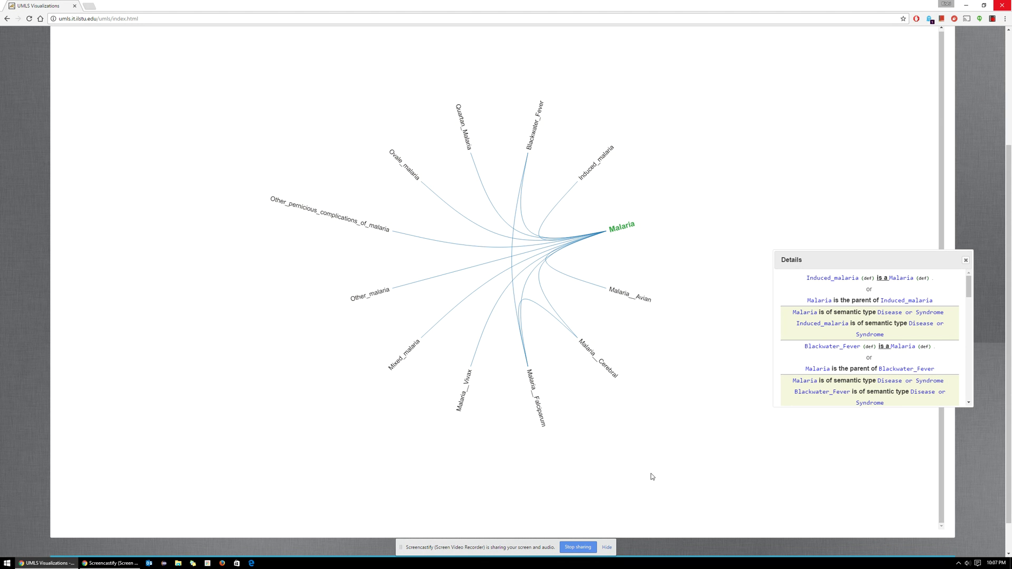
{"action": "left_click", "coordinate": [534, 387]}
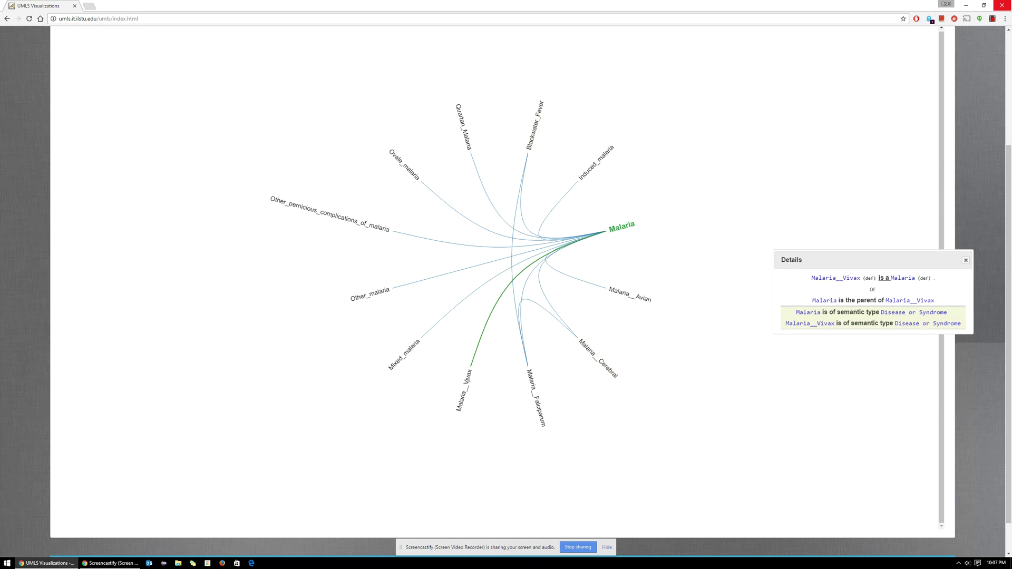
{"action": "mouse_move", "coordinate": [408, 345]}
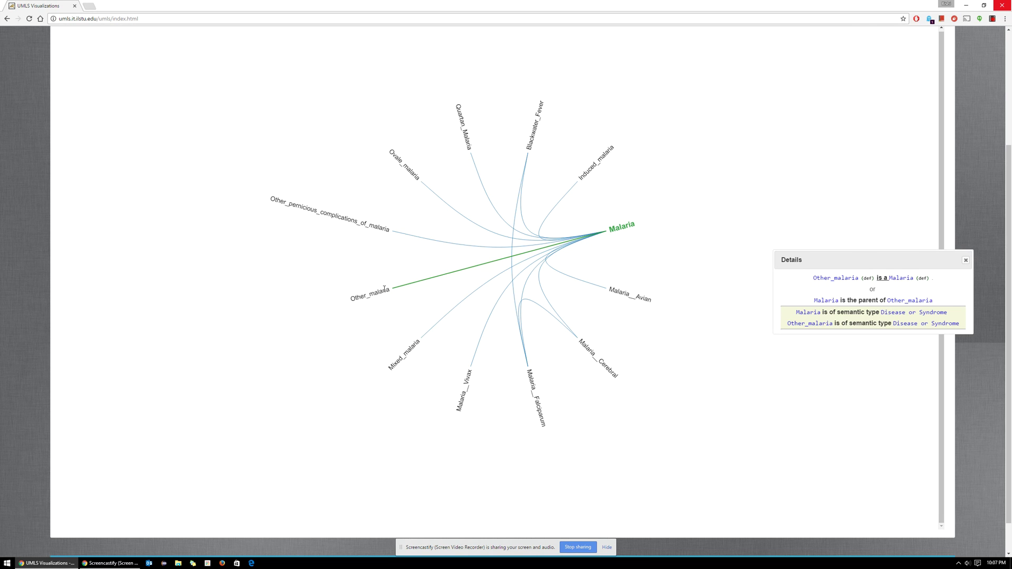
{"action": "mouse_move", "coordinate": [376, 224]}
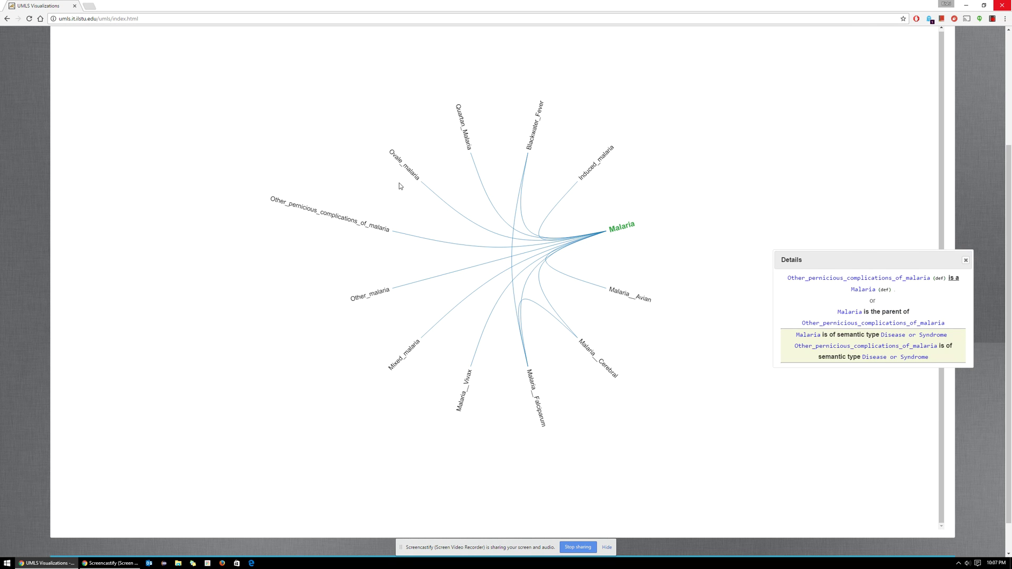
{"action": "mouse_move", "coordinate": [404, 178]}
{"action": "mouse_move", "coordinate": [464, 130]}
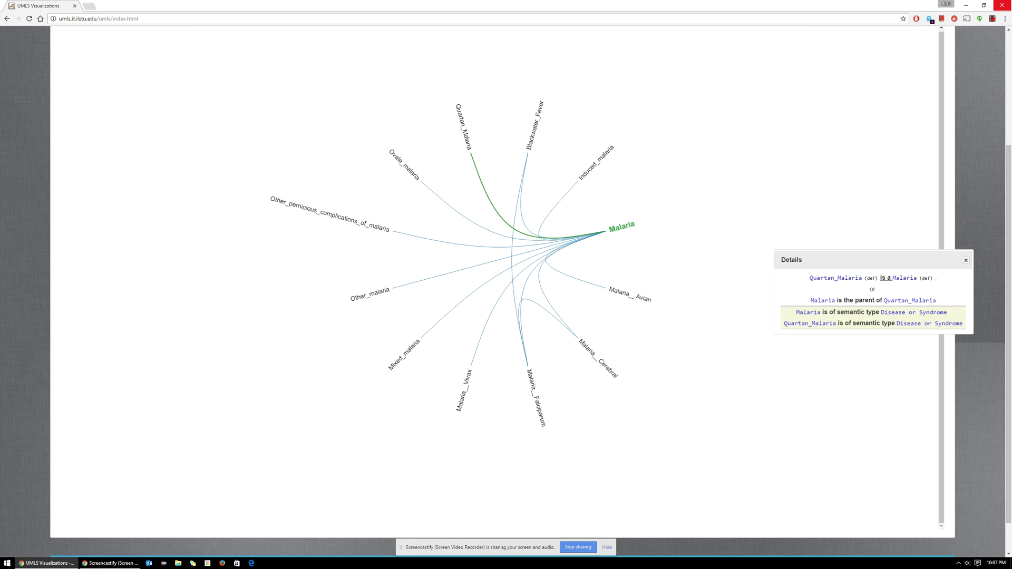
{"action": "mouse_move", "coordinate": [599, 158]}
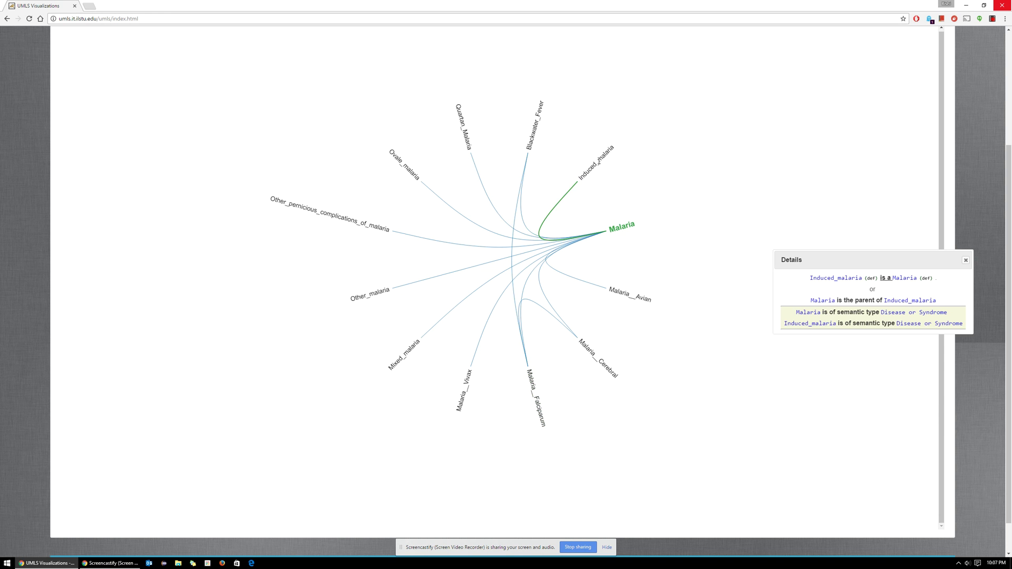
{"action": "mouse_move", "coordinate": [623, 226]}
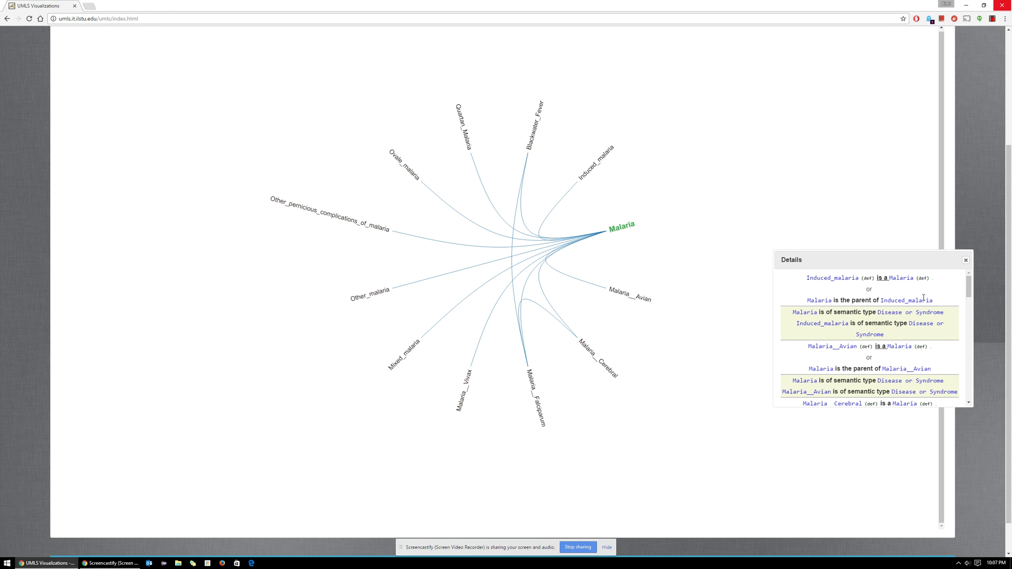
View definitions of Malaria and Induced_malaria, then Blackwater_Fever's relations and MeSH definition.
{"action": "left_click", "coordinate": [923, 280]}
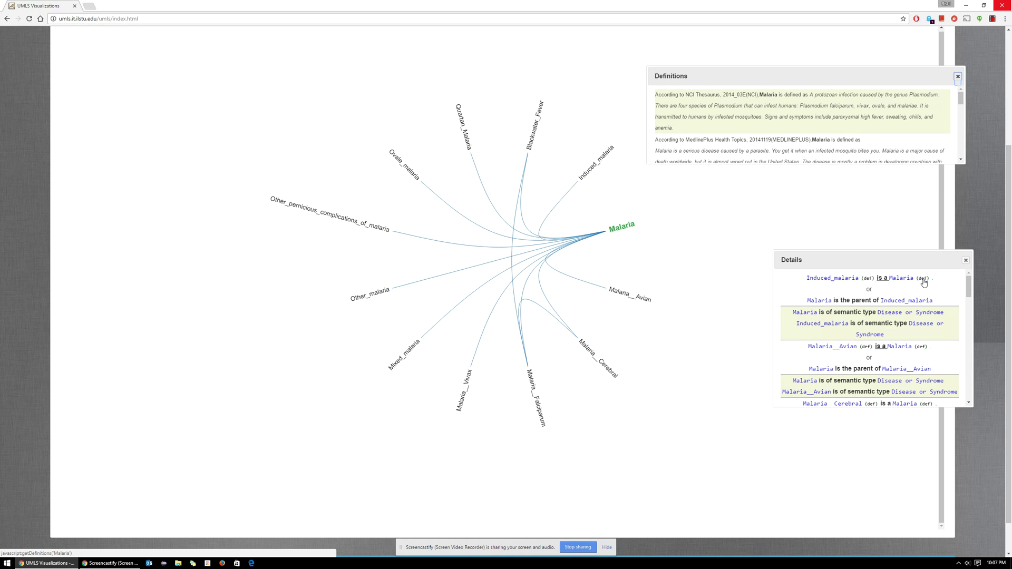
{"action": "left_click", "coordinate": [868, 279]}
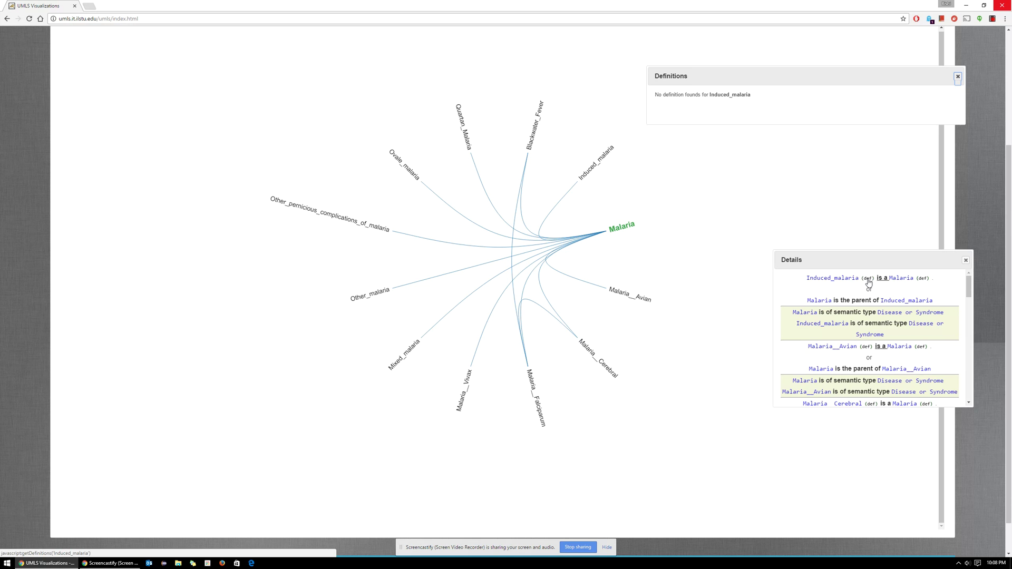
{"action": "left_click", "coordinate": [538, 110]}
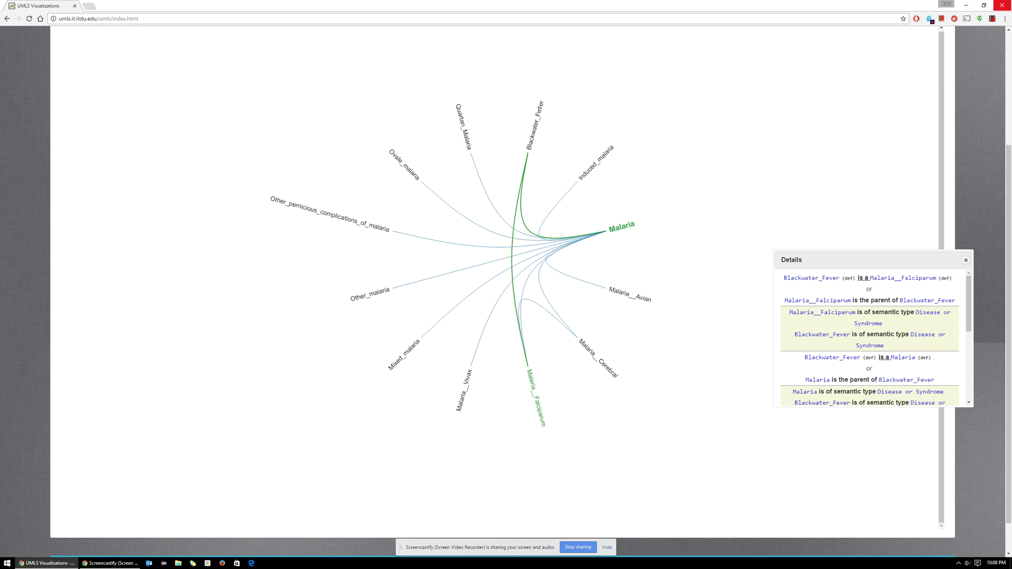
{"action": "left_click", "coordinate": [848, 279]}
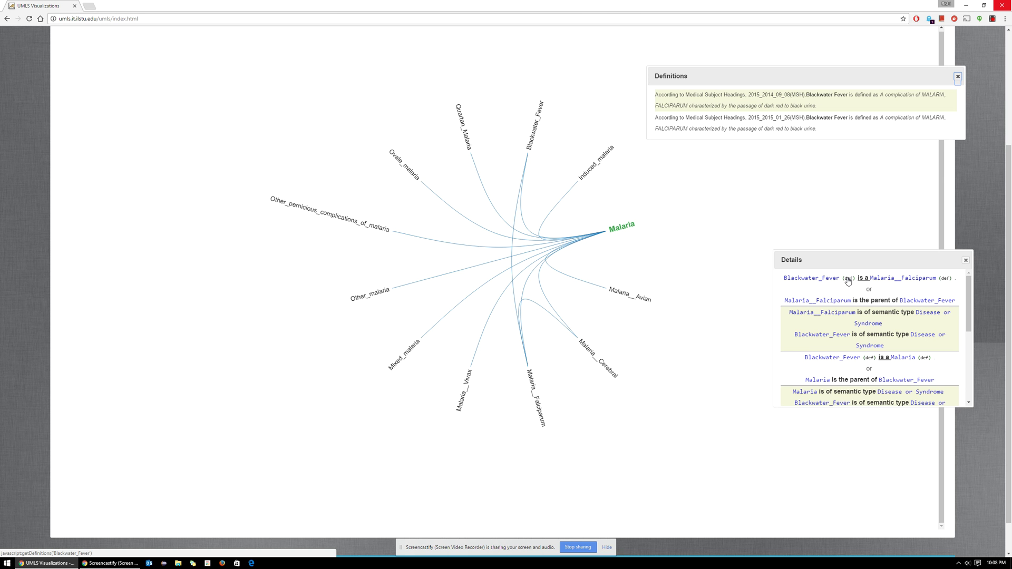
{"action": "scroll", "coordinate": [848, 280], "scroll_direction": "up", "scroll_amount": 2}
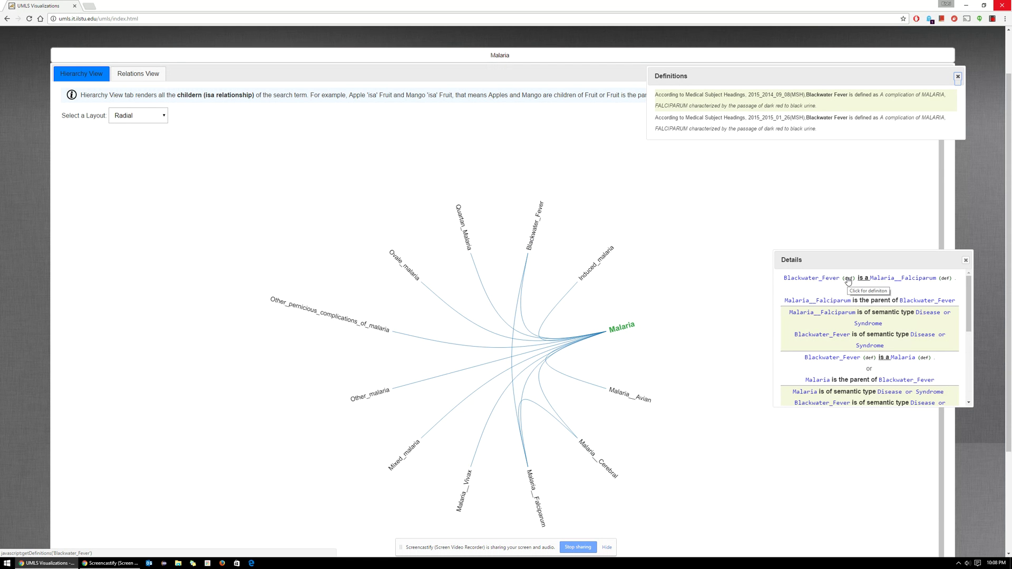
Switch Malaria's hierarchy layout to Tree, back to Radial, then settle on Tree.
{"action": "left_click", "coordinate": [147, 117]}
{"action": "left_click", "coordinate": [140, 136]}
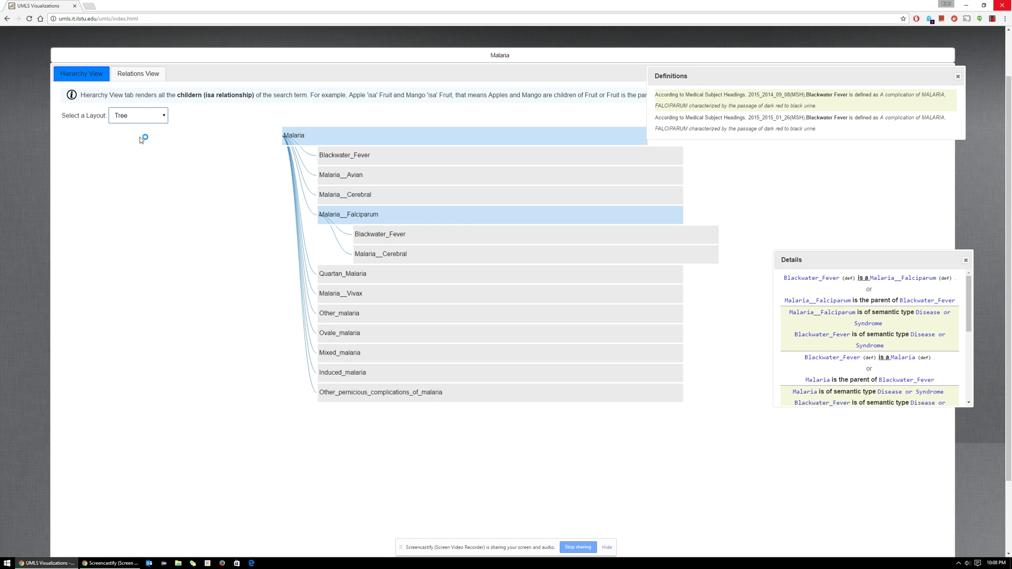
{"action": "left_click", "coordinate": [139, 119]}
{"action": "left_click", "coordinate": [137, 127]}
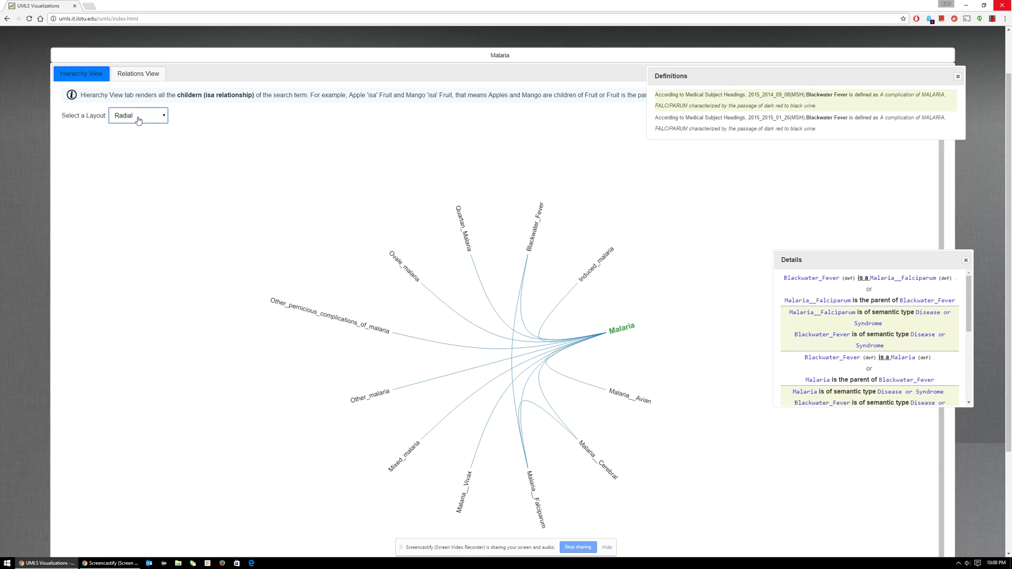
{"action": "left_click", "coordinate": [139, 119]}
{"action": "left_click", "coordinate": [137, 134]}
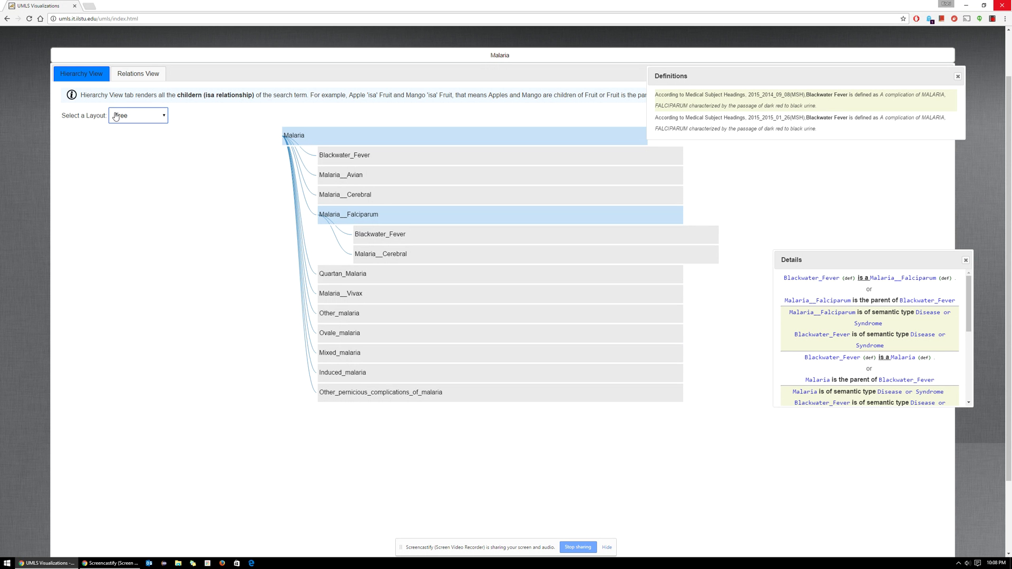
In Malaria's Relations View, inspect the DOXYCYCLINE_HYCLATE 100, 150, 20, 50 and 75MG links and the 75MG definition.
{"action": "left_click", "coordinate": [130, 79]}
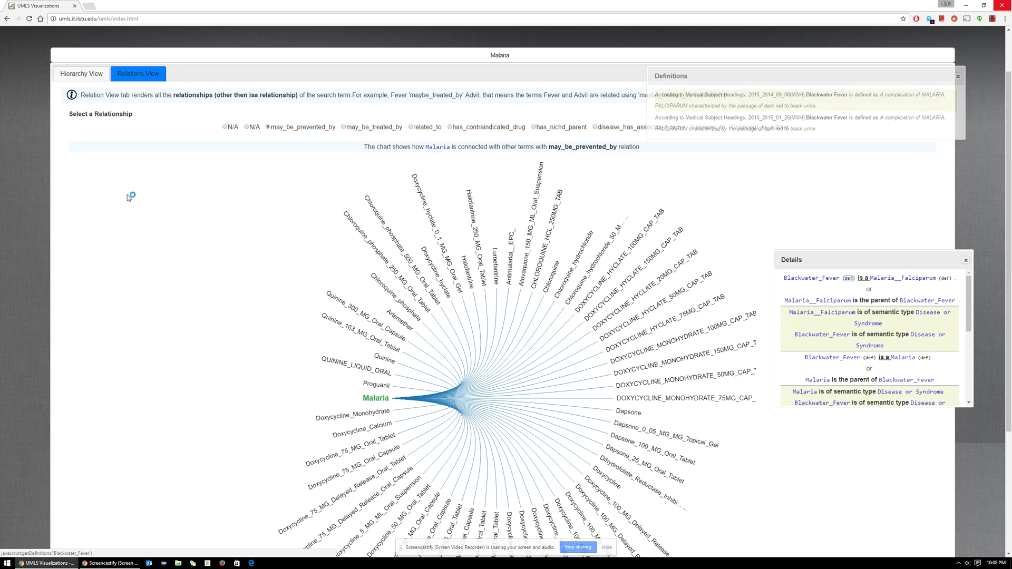
{"action": "scroll", "coordinate": [128, 195], "scroll_direction": "down", "scroll_amount": 1}
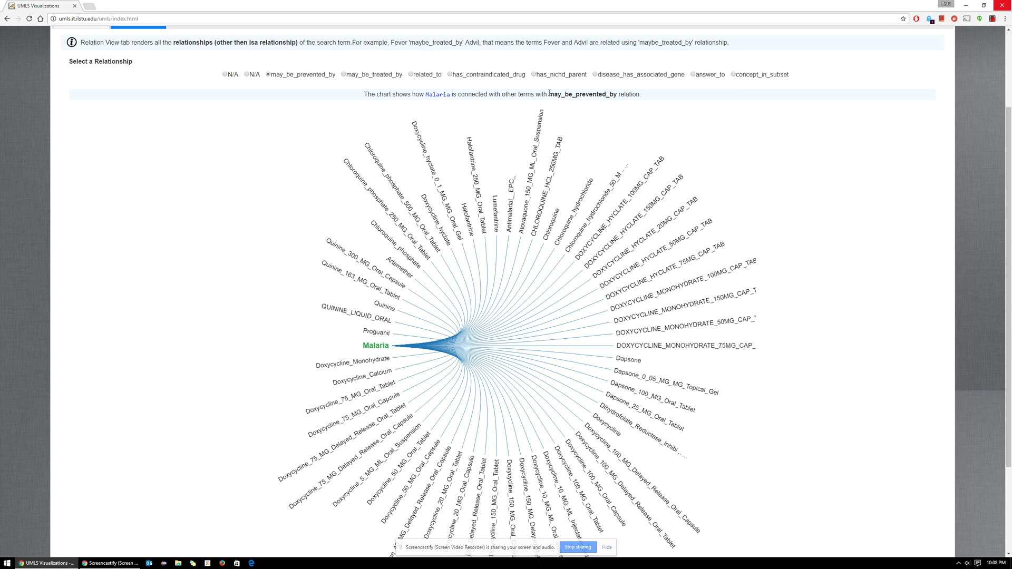
{"action": "left_click", "coordinate": [649, 171]}
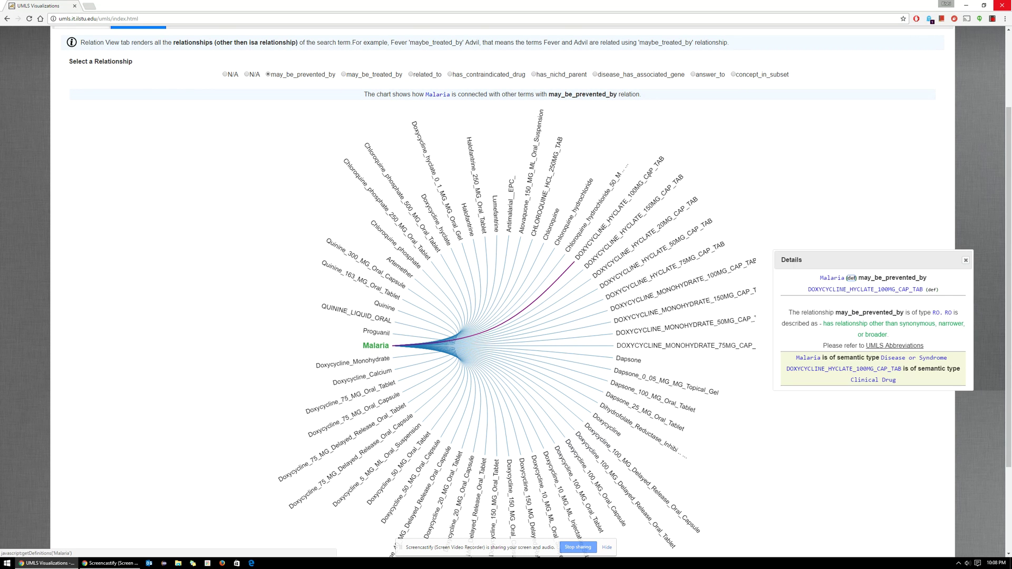
{"action": "left_click", "coordinate": [659, 196]}
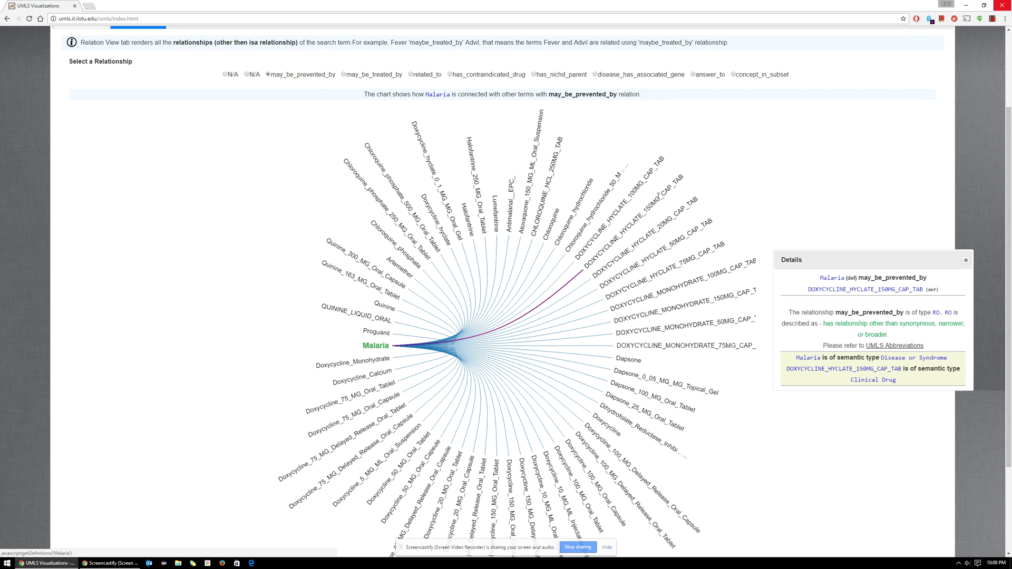
{"action": "left_click", "coordinate": [669, 217]}
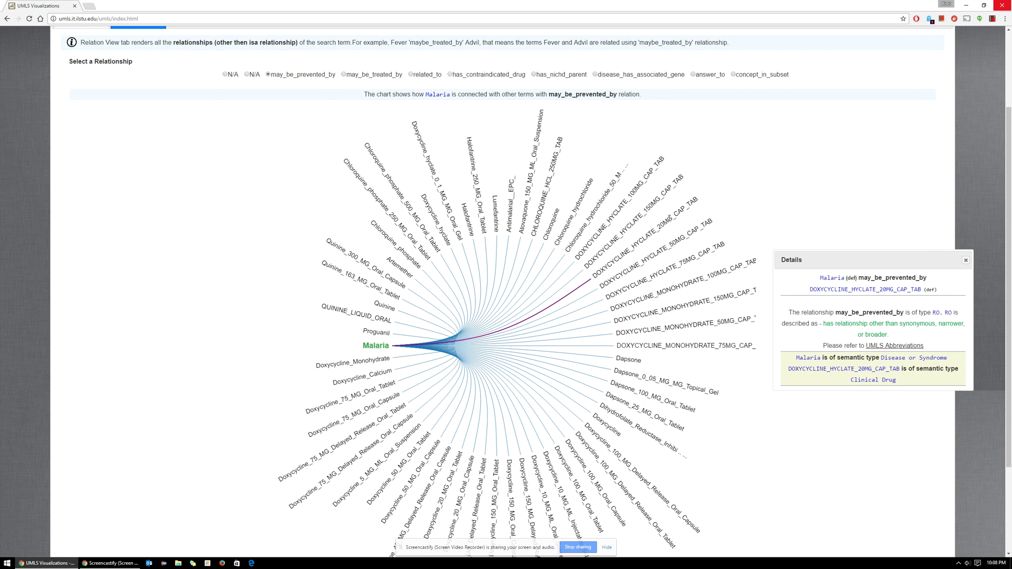
{"action": "left_click", "coordinate": [676, 241]}
{"action": "left_click", "coordinate": [680, 264]}
{"action": "left_click", "coordinate": [930, 291]}
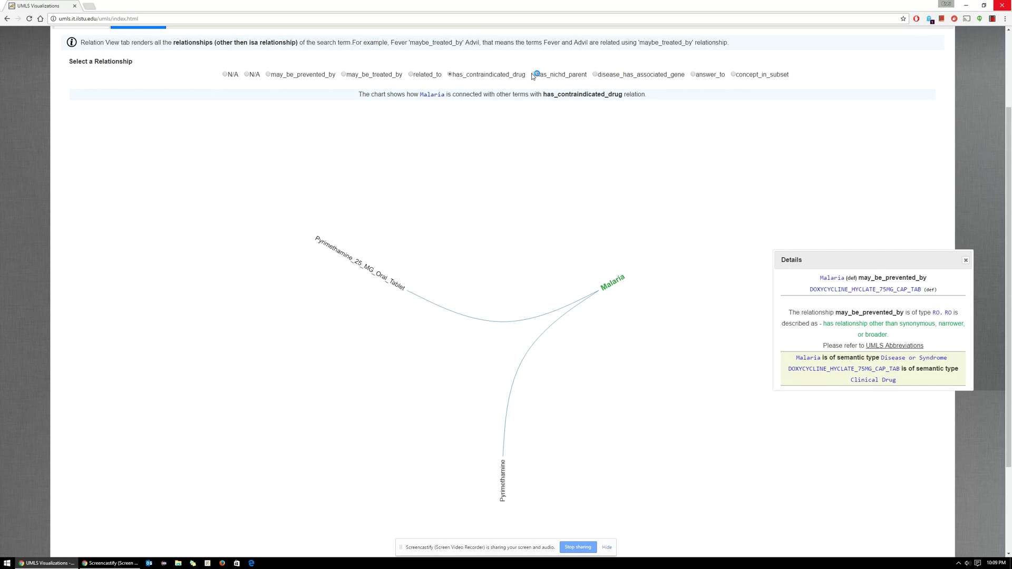
Chart has_nichd_parent, then disease_has_associated_gene linking Malaria to ICAM1_gene.
{"action": "left_click", "coordinate": [534, 74]}
{"action": "left_click", "coordinate": [599, 74]}
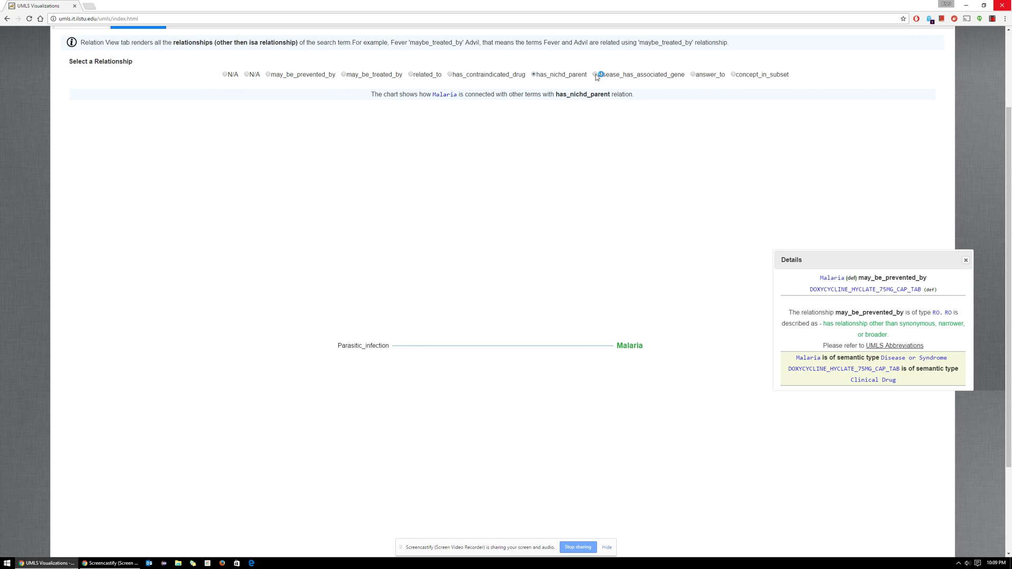
{"action": "scroll", "coordinate": [292, 132], "scroll_direction": "up", "scroll_amount": 3}
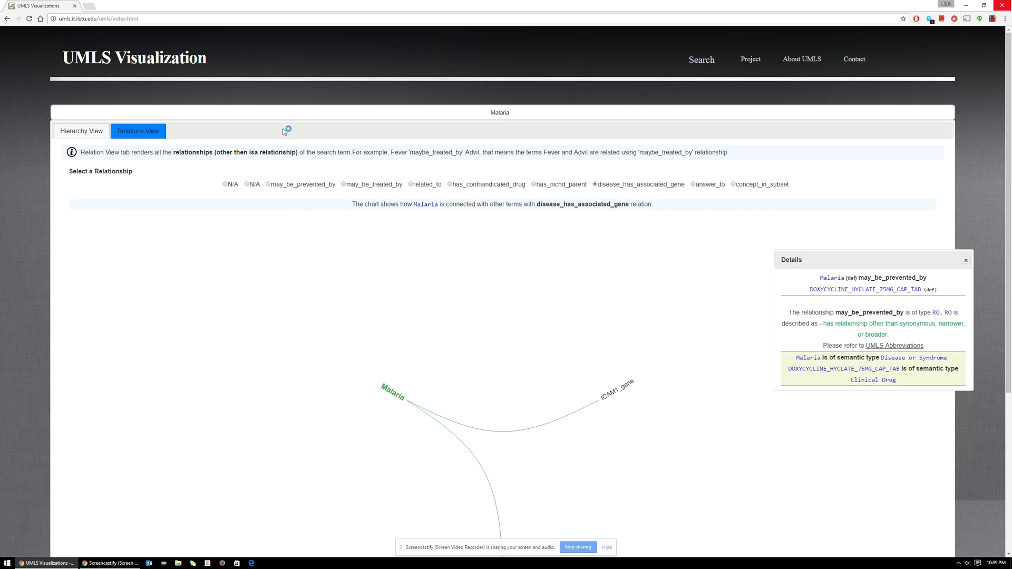
Return to Hierarchy View and replace the Malaria search with Tuberculosis.
{"action": "left_click", "coordinate": [87, 133]}
{"action": "double_click", "coordinate": [494, 111]}
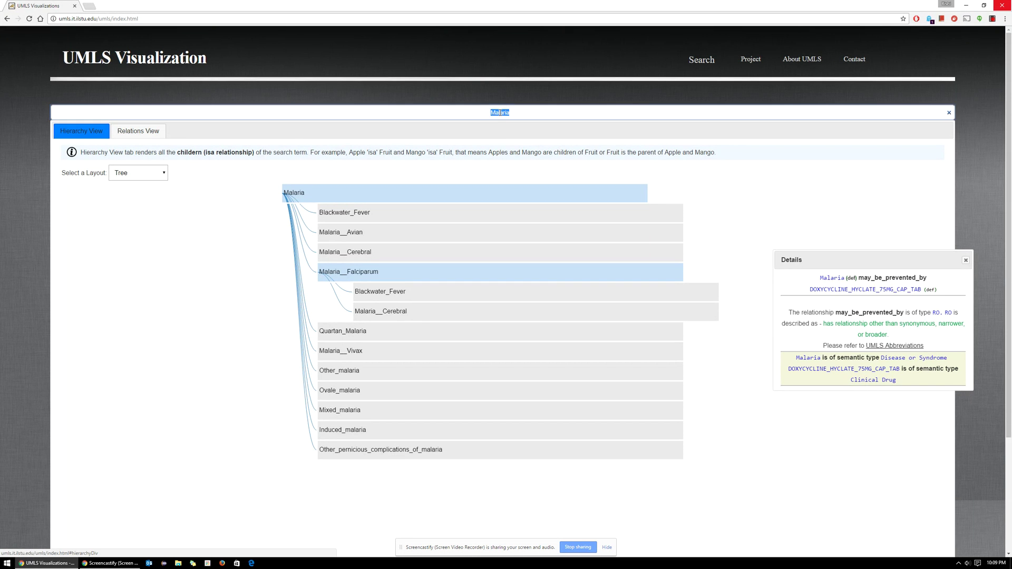
{"action": "key", "text": "BackSpace"}
{"action": "type", "text": "tube"}
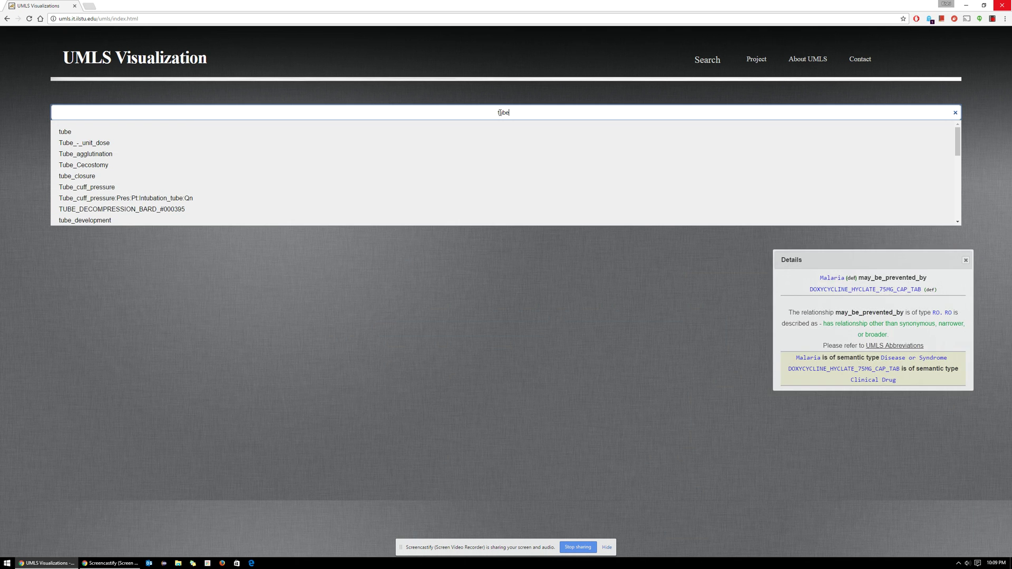
{"action": "type", "text": "rculosis"}
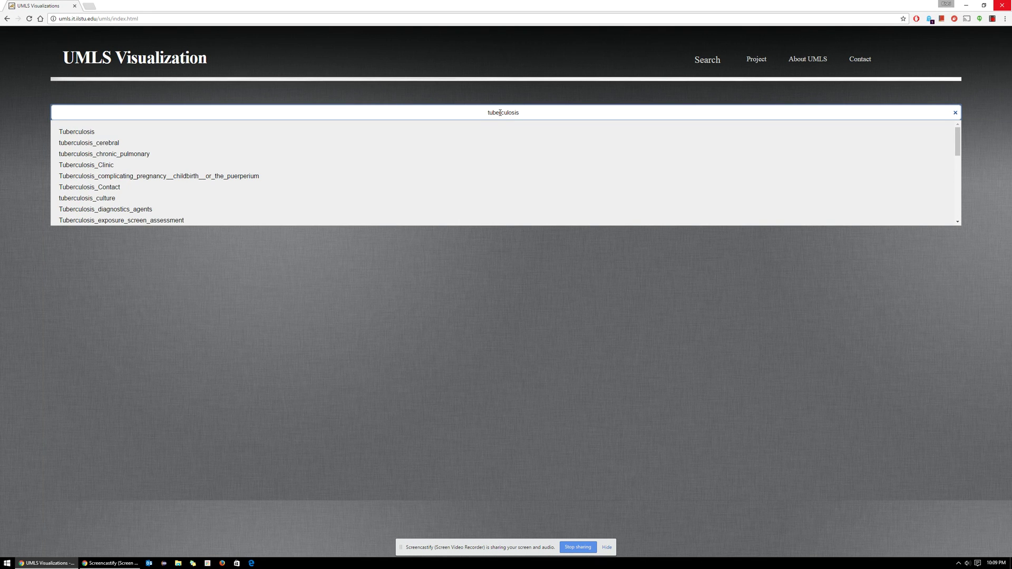
{"action": "left_click", "coordinate": [86, 132]}
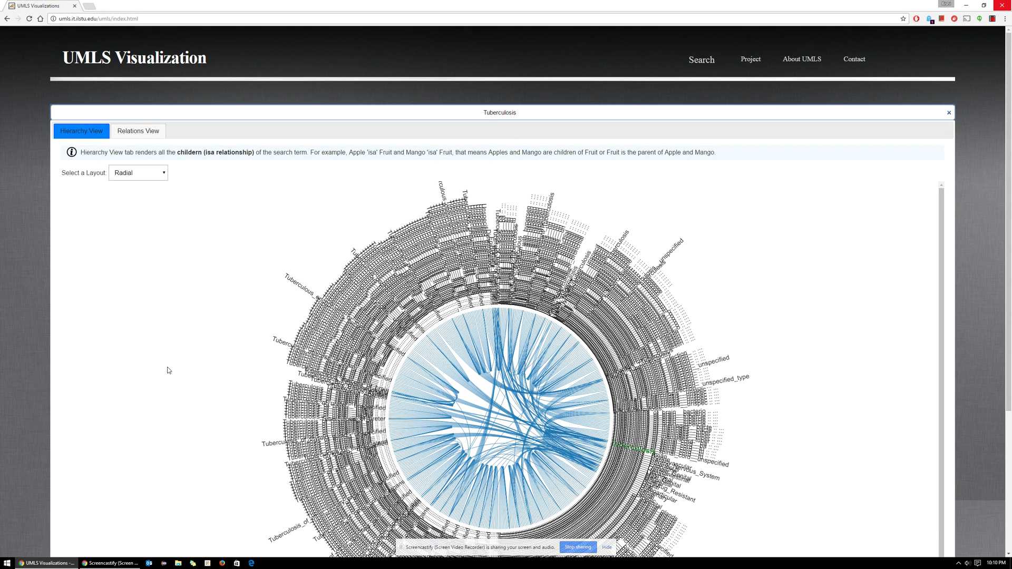
Set Tuberculosis's hierarchy to the Tree layout and view details of two brain tuberculoma nodes.
{"action": "scroll", "coordinate": [169, 370], "scroll_direction": "down", "scroll_amount": 2}
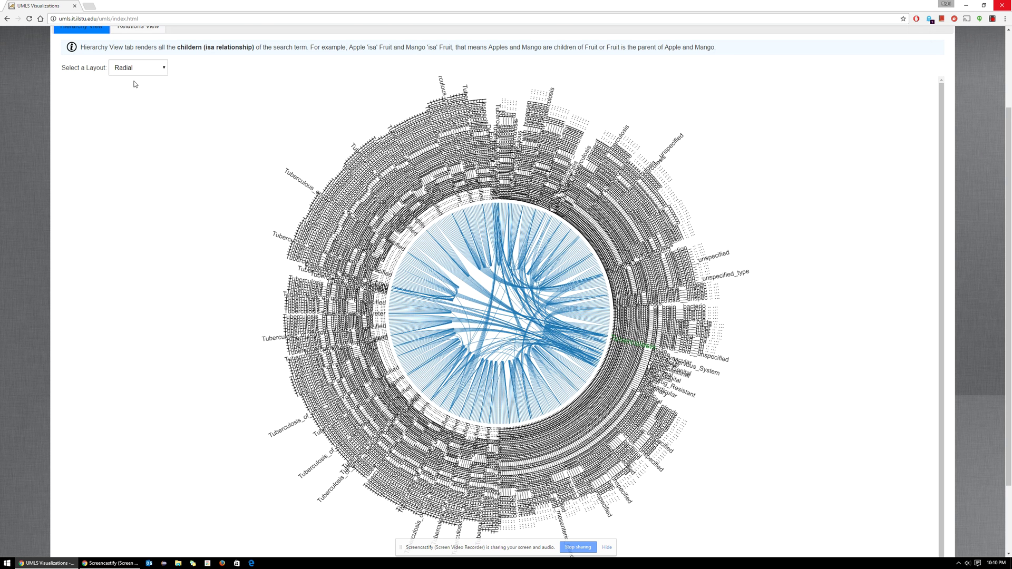
{"action": "left_click", "coordinate": [137, 69]}
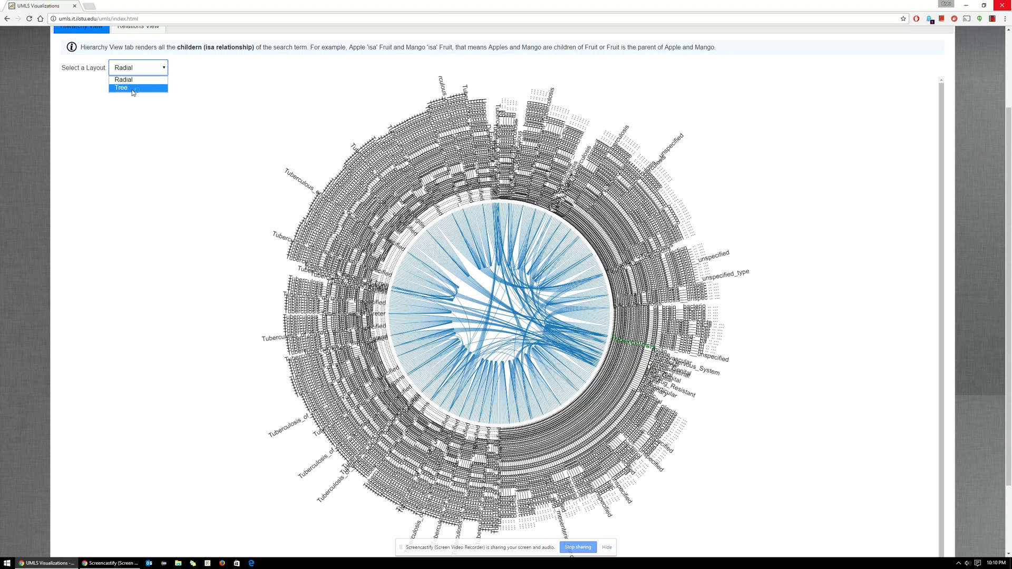
{"action": "left_click", "coordinate": [132, 88]}
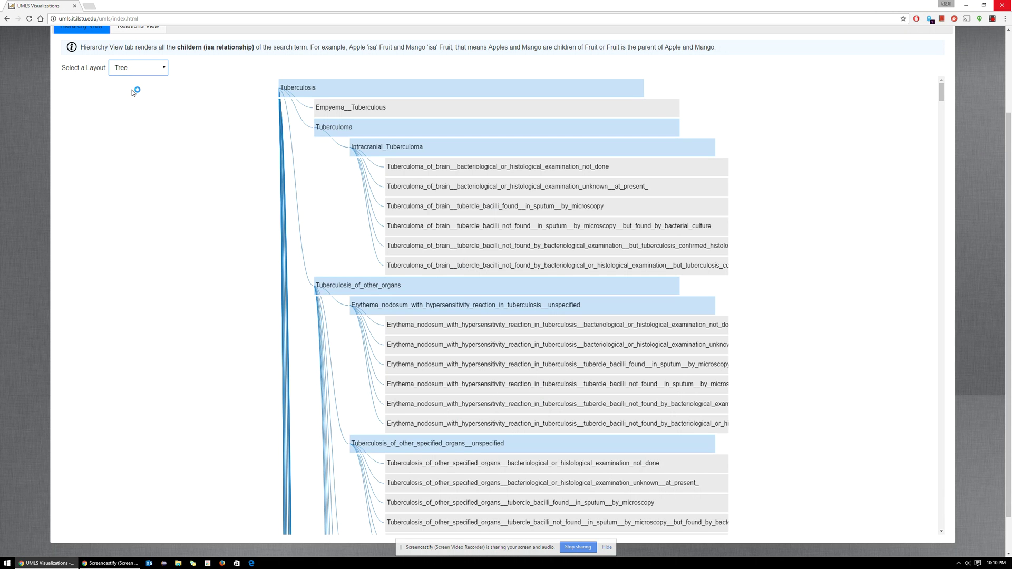
{"action": "left_click", "coordinate": [547, 205]}
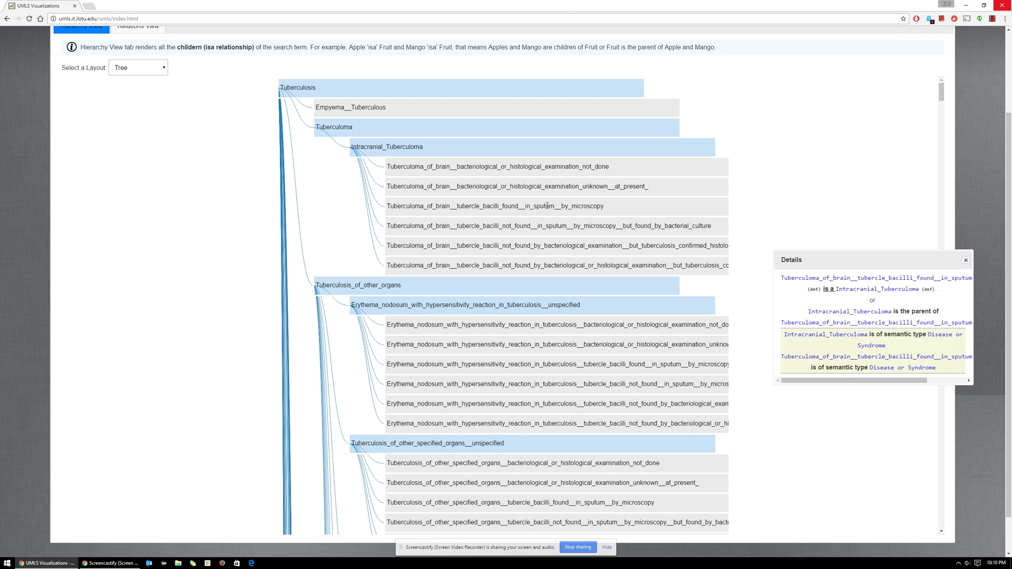
{"action": "left_click", "coordinate": [545, 249]}
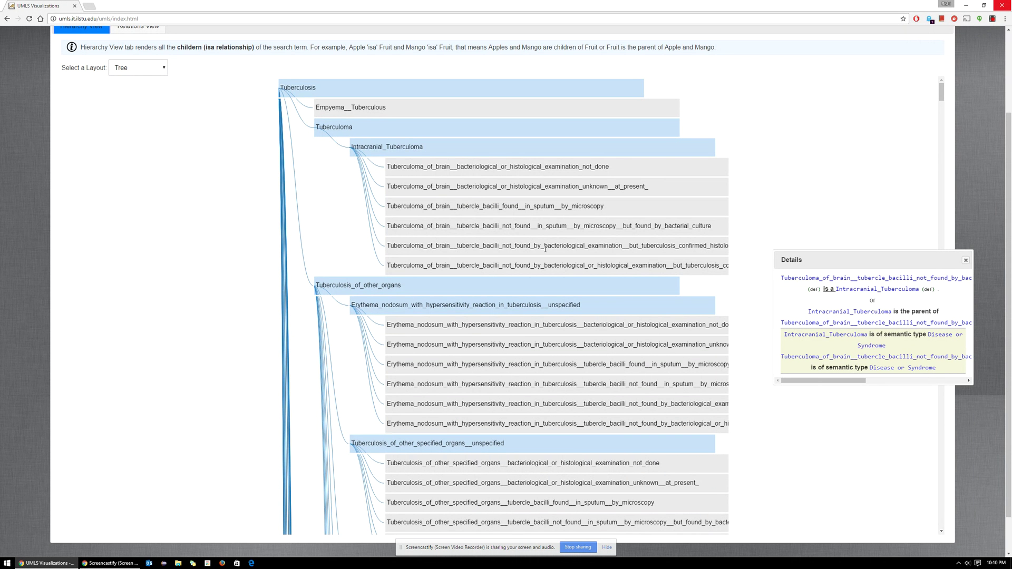
Show Intracranial_Tuberculoma's relations, then collapse it and the Erythema_nodosum, other-organs, Ocular and Splenic branches.
{"action": "left_click", "coordinate": [502, 151]}
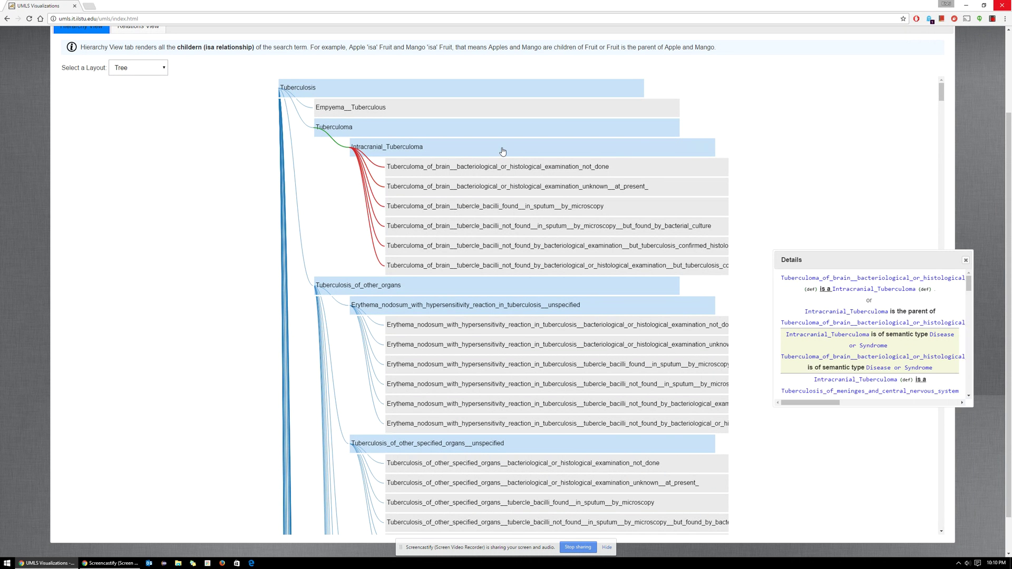
{"action": "left_click", "coordinate": [503, 152]}
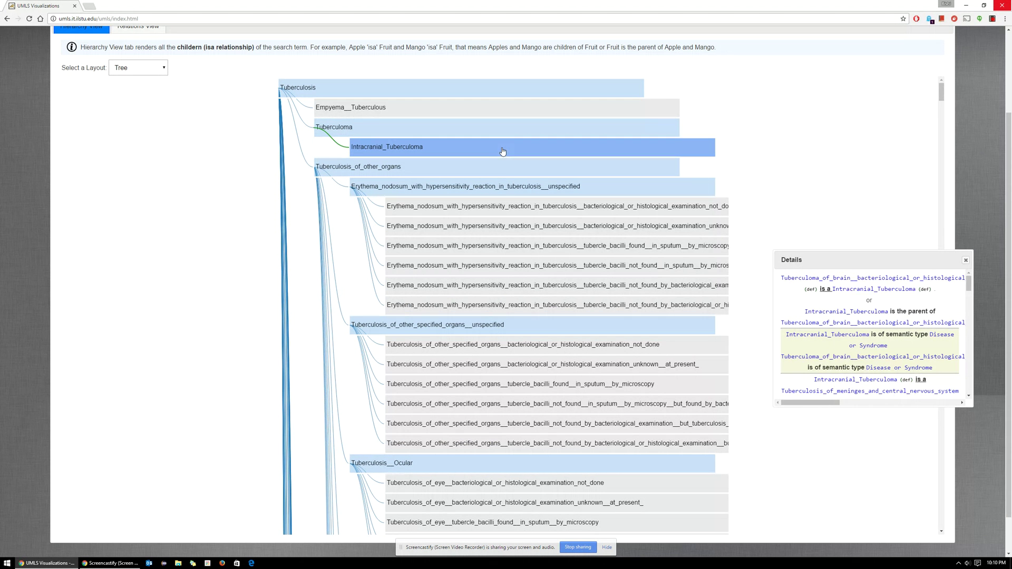
{"action": "mouse_move", "coordinate": [508, 189]}
{"action": "mouse_move", "coordinate": [540, 193]}
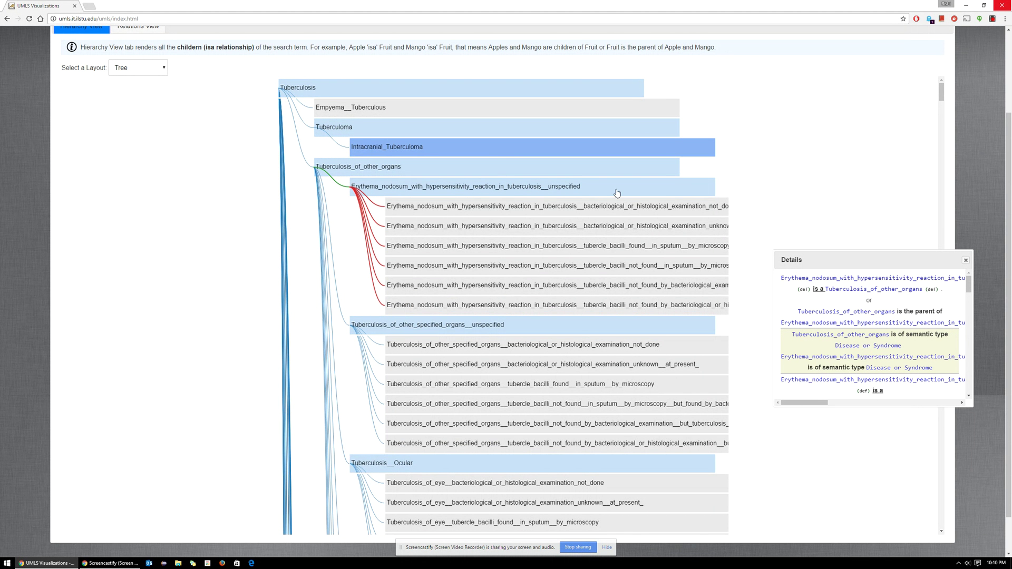
{"action": "left_click", "coordinate": [616, 188]}
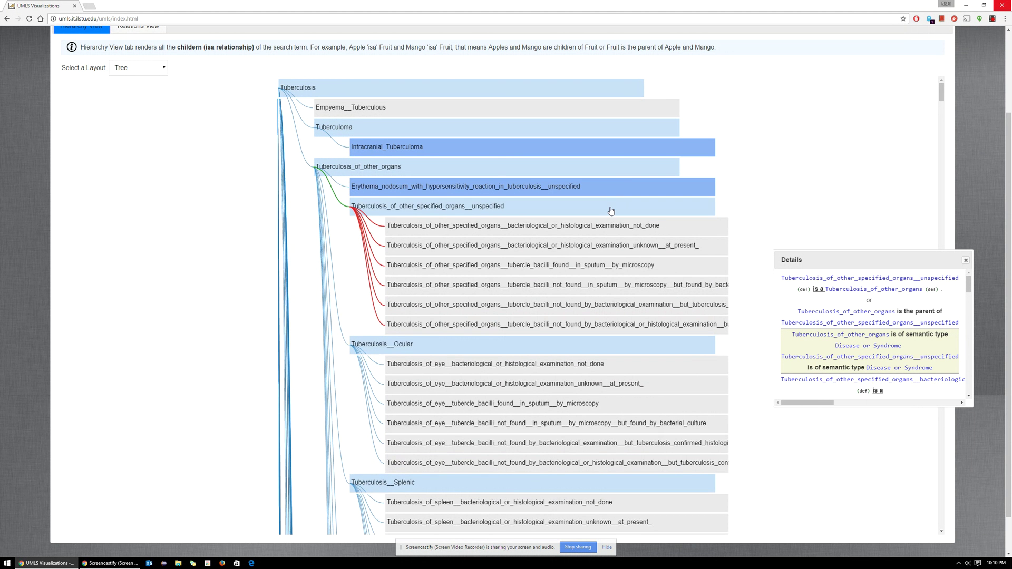
{"action": "left_click", "coordinate": [611, 210]}
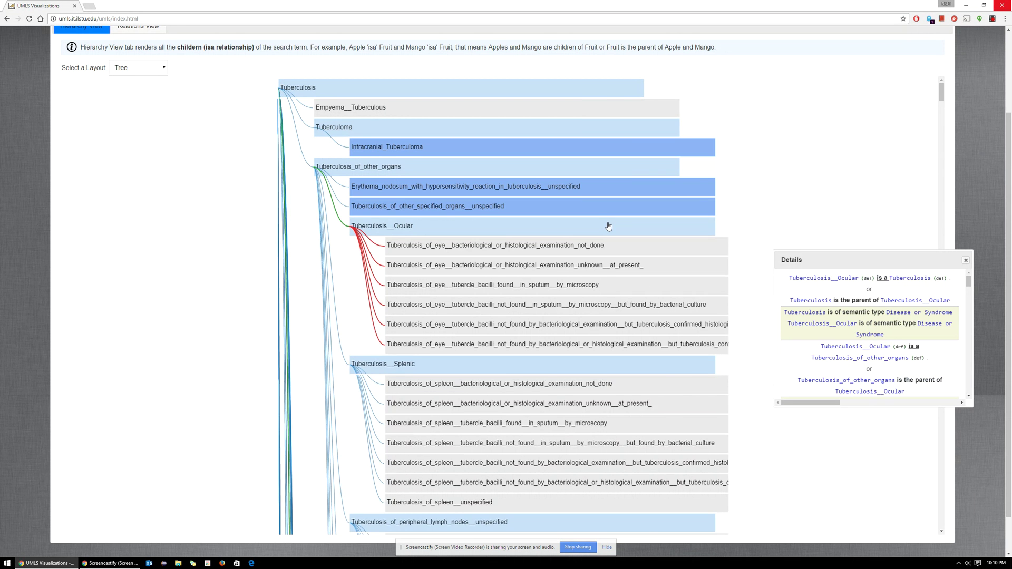
{"action": "left_click", "coordinate": [608, 226]}
{"action": "left_click", "coordinate": [602, 249]}
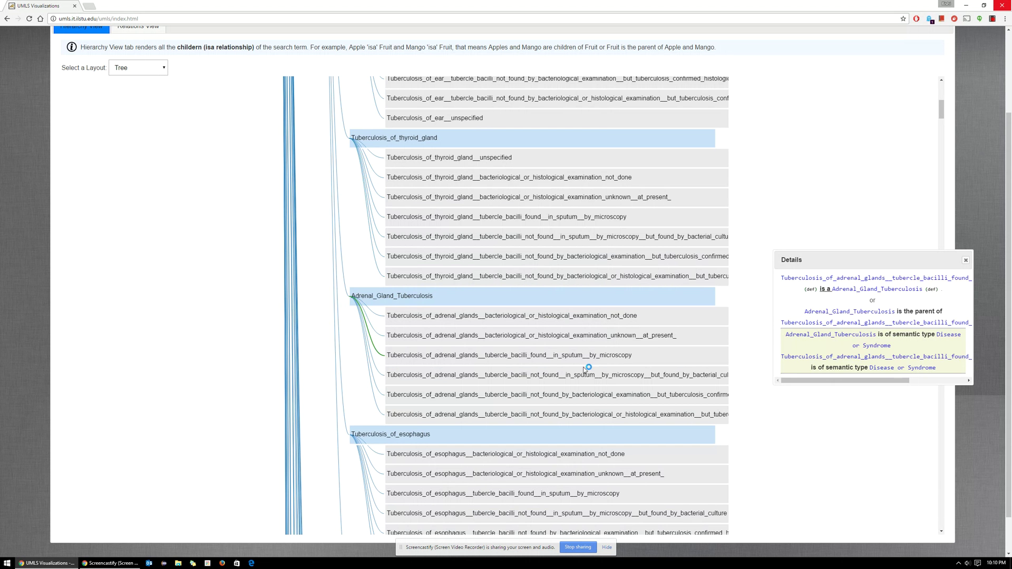
{"action": "scroll", "coordinate": [566, 240], "scroll_direction": "up", "scroll_amount": 10}
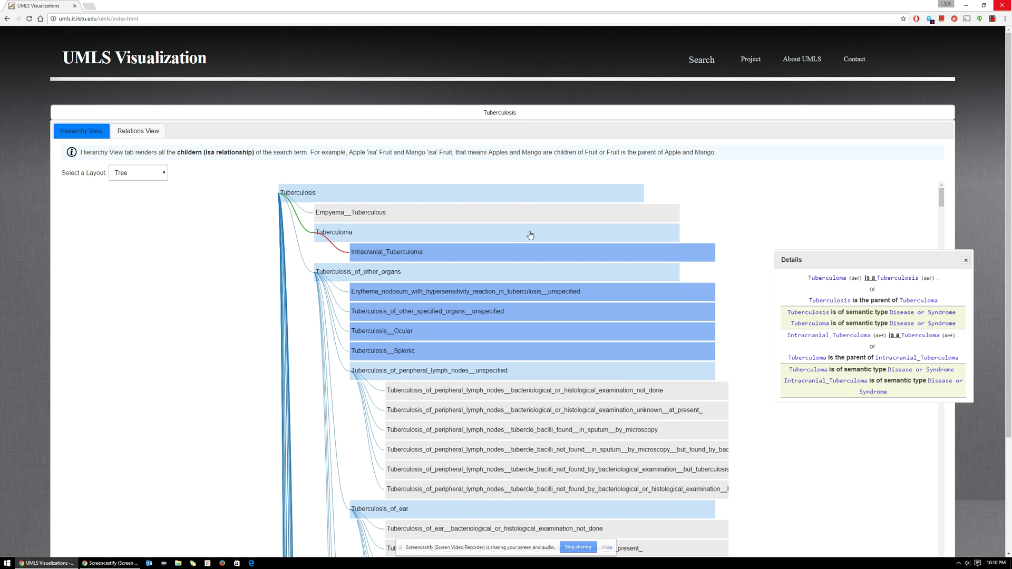
Open Tuberculosis's Relations View and check the Mycobacterium DNA term's empty definition.
{"action": "left_click", "coordinate": [139, 129]}
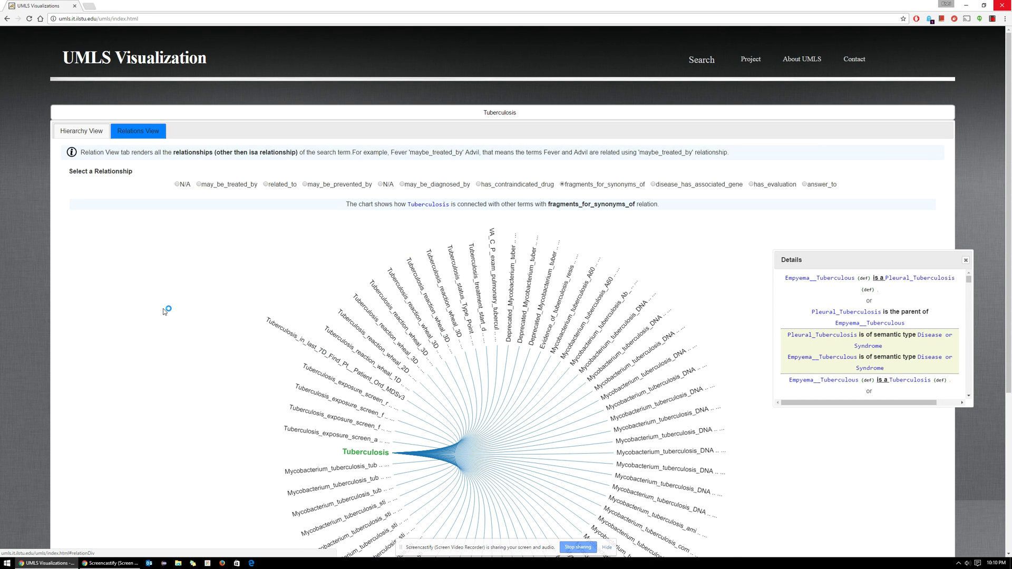
{"action": "scroll", "coordinate": [165, 311], "scroll_direction": "down", "scroll_amount": 1}
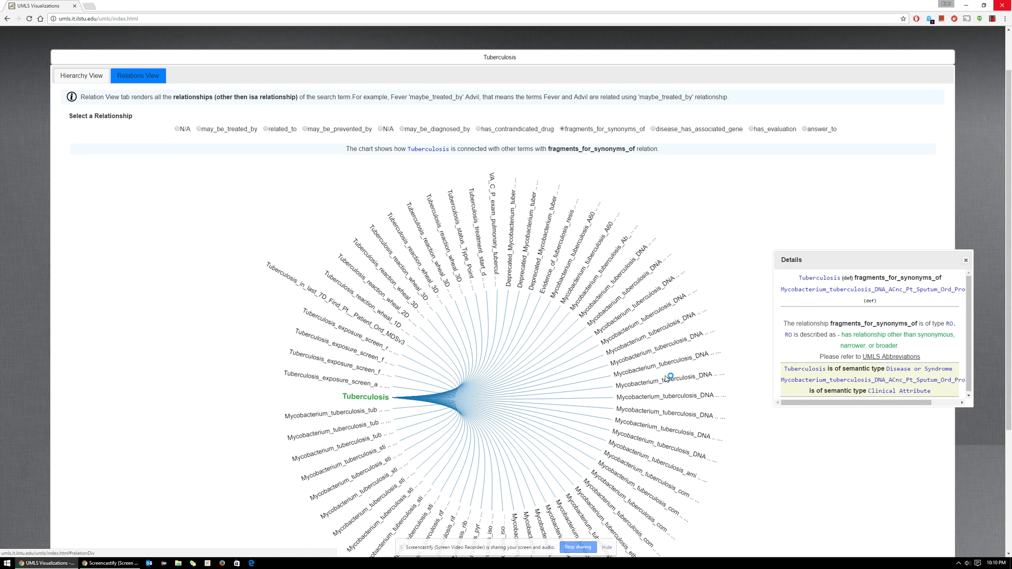
{"action": "left_click", "coordinate": [871, 302]}
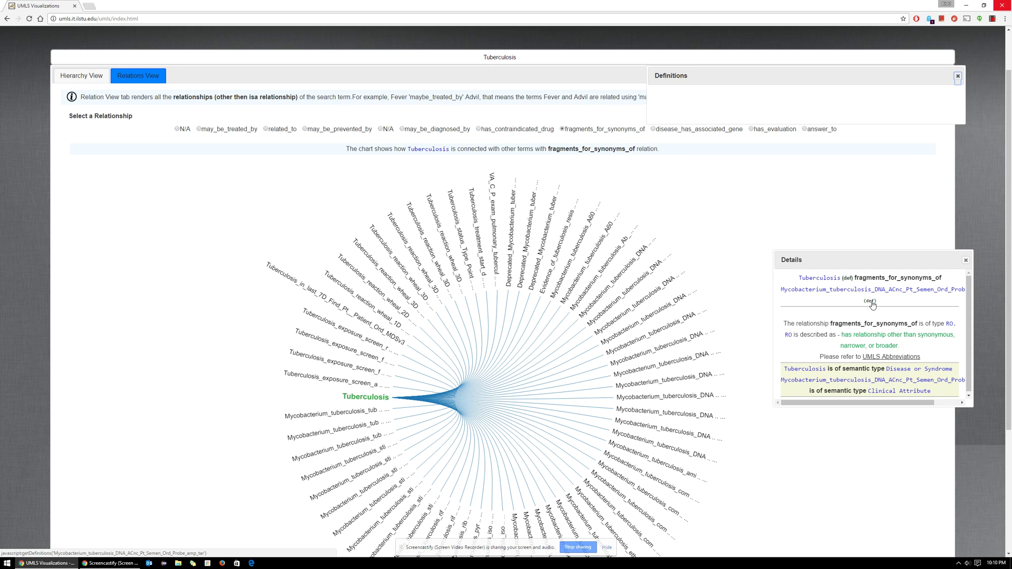
{"action": "left_click", "coordinate": [957, 76]}
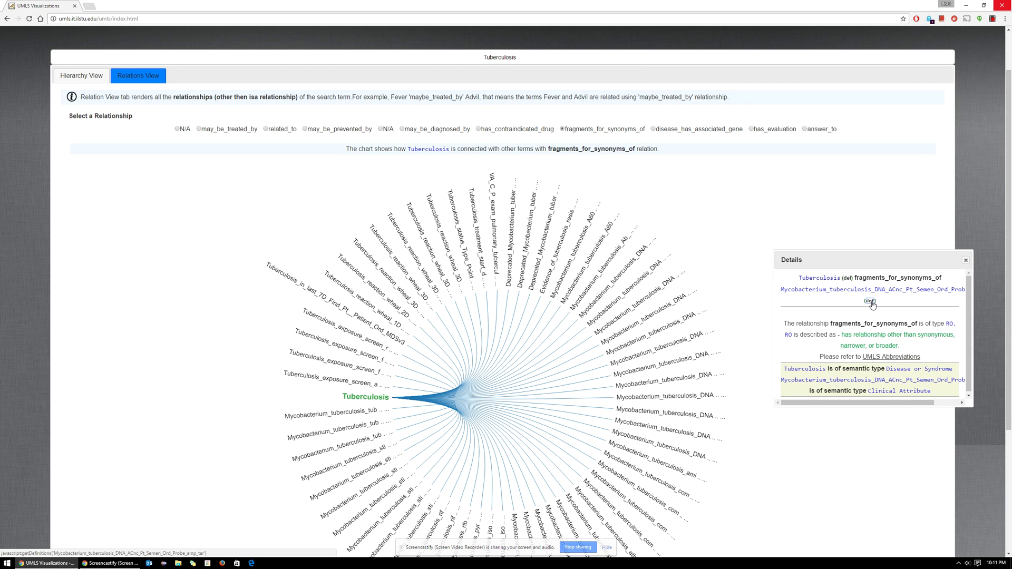
Chart disease_has_associated_gene, then the has_evaluation link to Tuberculosis_Find_Pt__Patient_Ord_MDS.
{"action": "left_click", "coordinate": [654, 129]}
{"action": "left_click", "coordinate": [752, 129]}
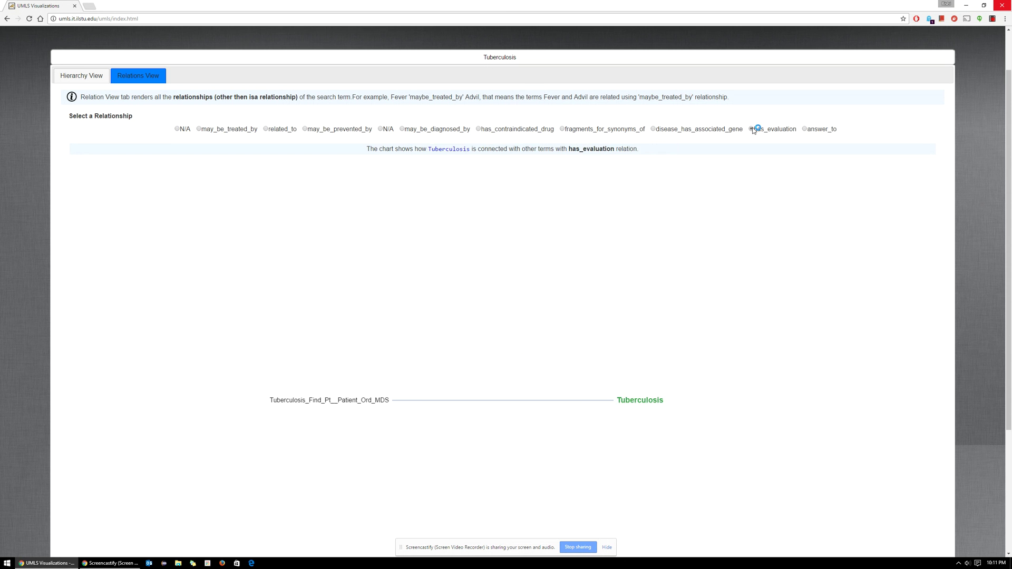
{"action": "scroll", "coordinate": [754, 130], "scroll_direction": "up", "scroll_amount": 2}
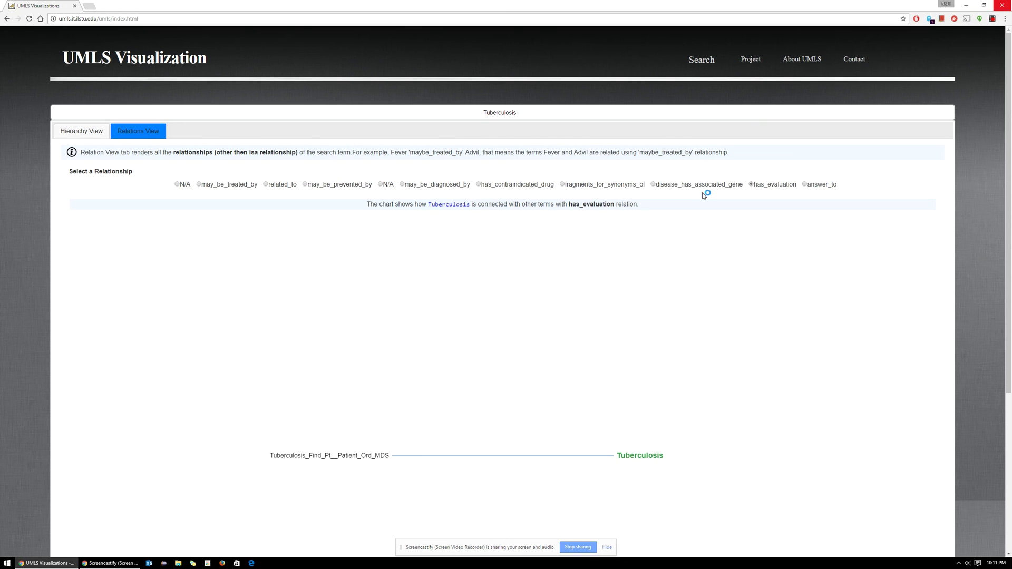
View the Project description, then browse the About UMLS Introduction and UMLS System sections.
{"action": "left_click", "coordinate": [751, 60]}
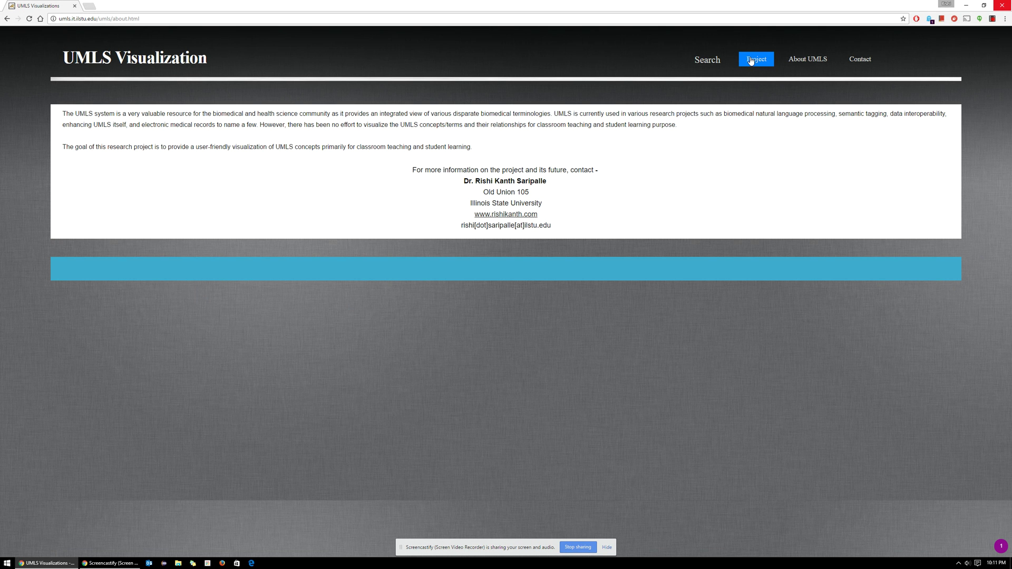
{"action": "left_click", "coordinate": [809, 60]}
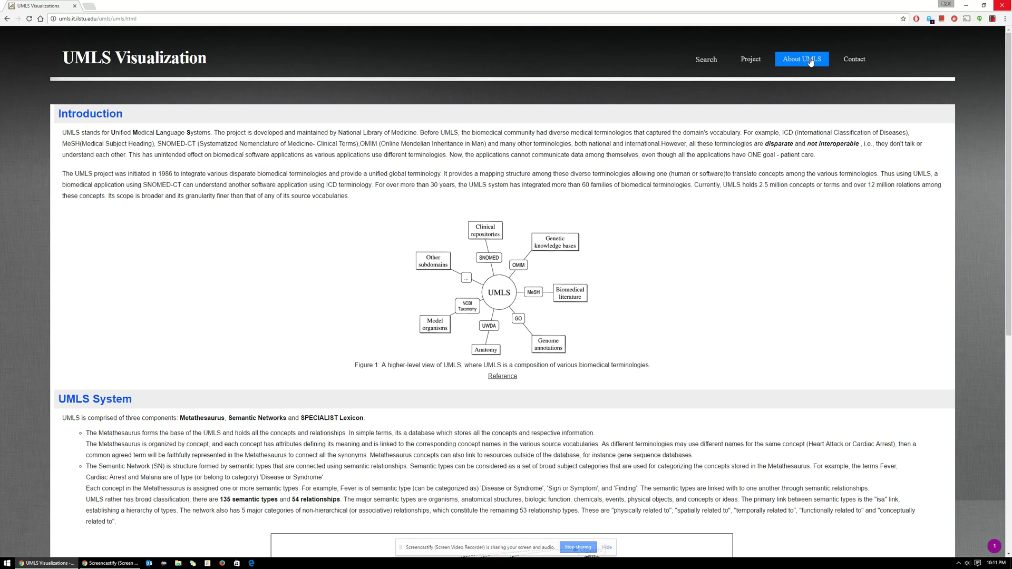
{"action": "scroll", "coordinate": [788, 274], "scroll_direction": "down", "scroll_amount": 4}
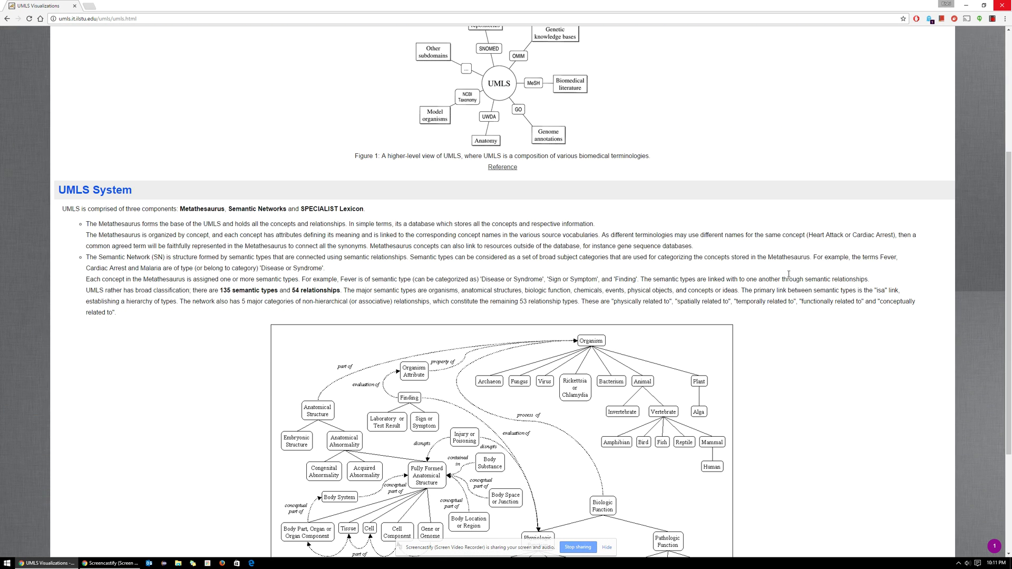
{"action": "scroll", "coordinate": [788, 274], "scroll_direction": "up", "scroll_amount": 4}
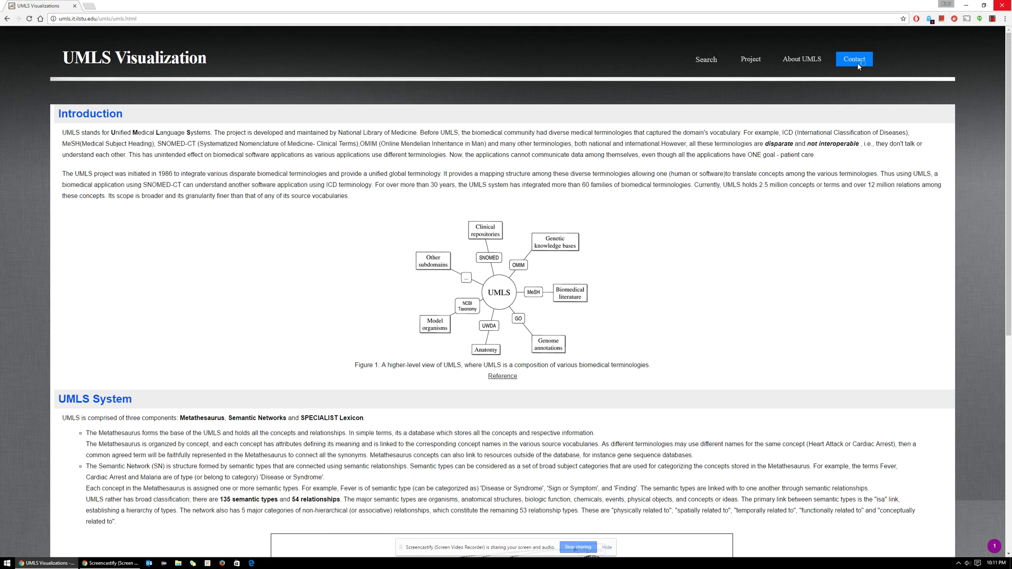
Go to the Contact page with the project contact's university office, website and e-mail.
{"action": "left_click", "coordinate": [858, 65]}
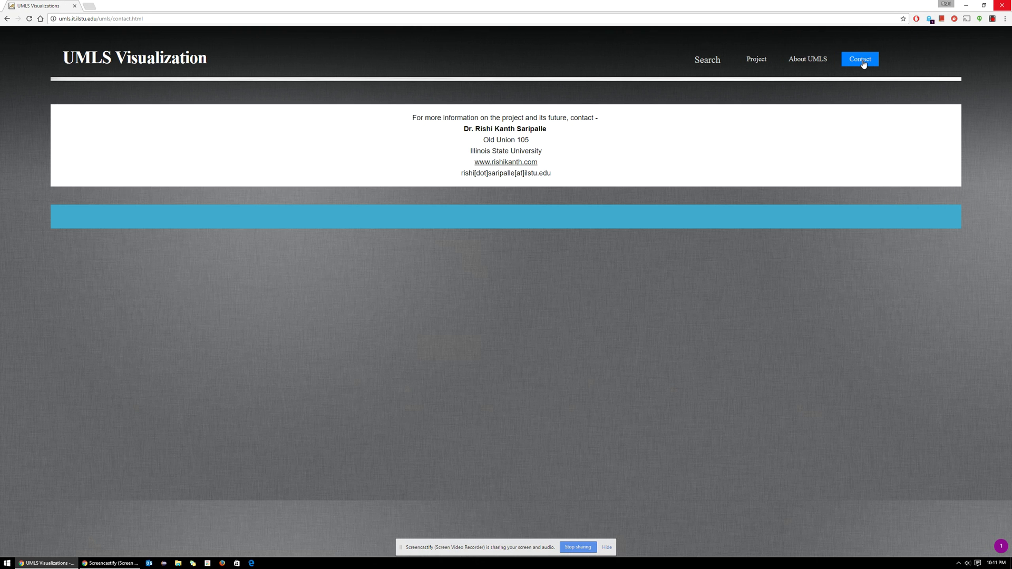